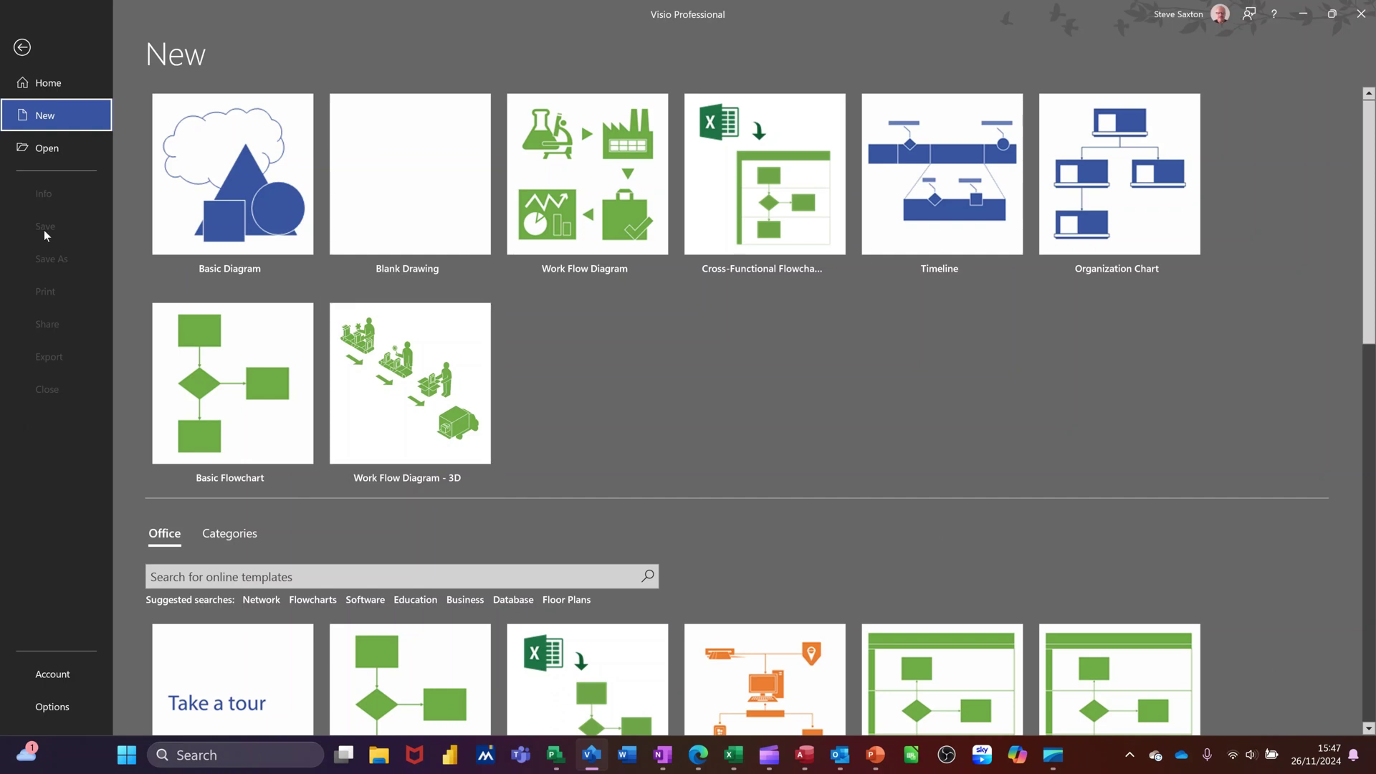
Create a new metric-unit drawing from the Work Flow Diagram's Departmental Workflow template
left_click(38, 124)
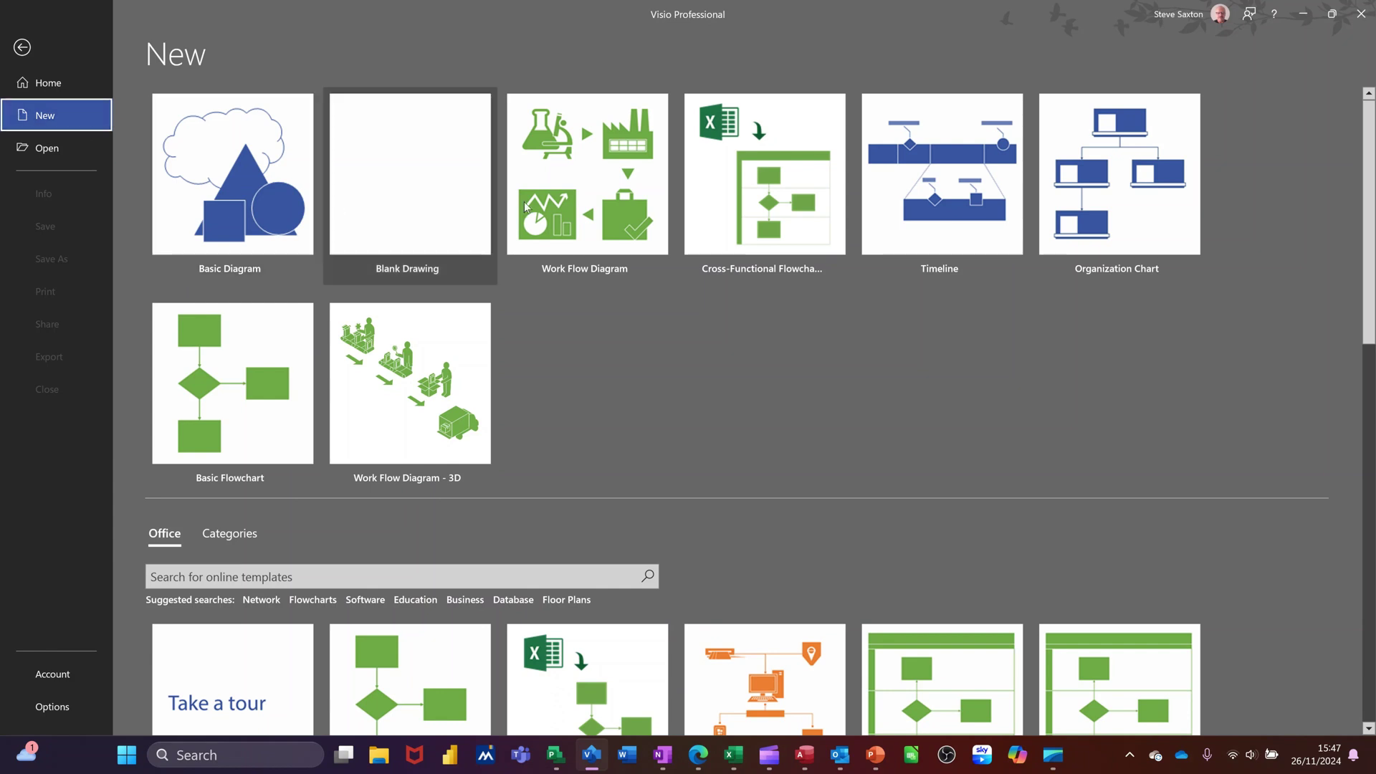
left_click(578, 184)
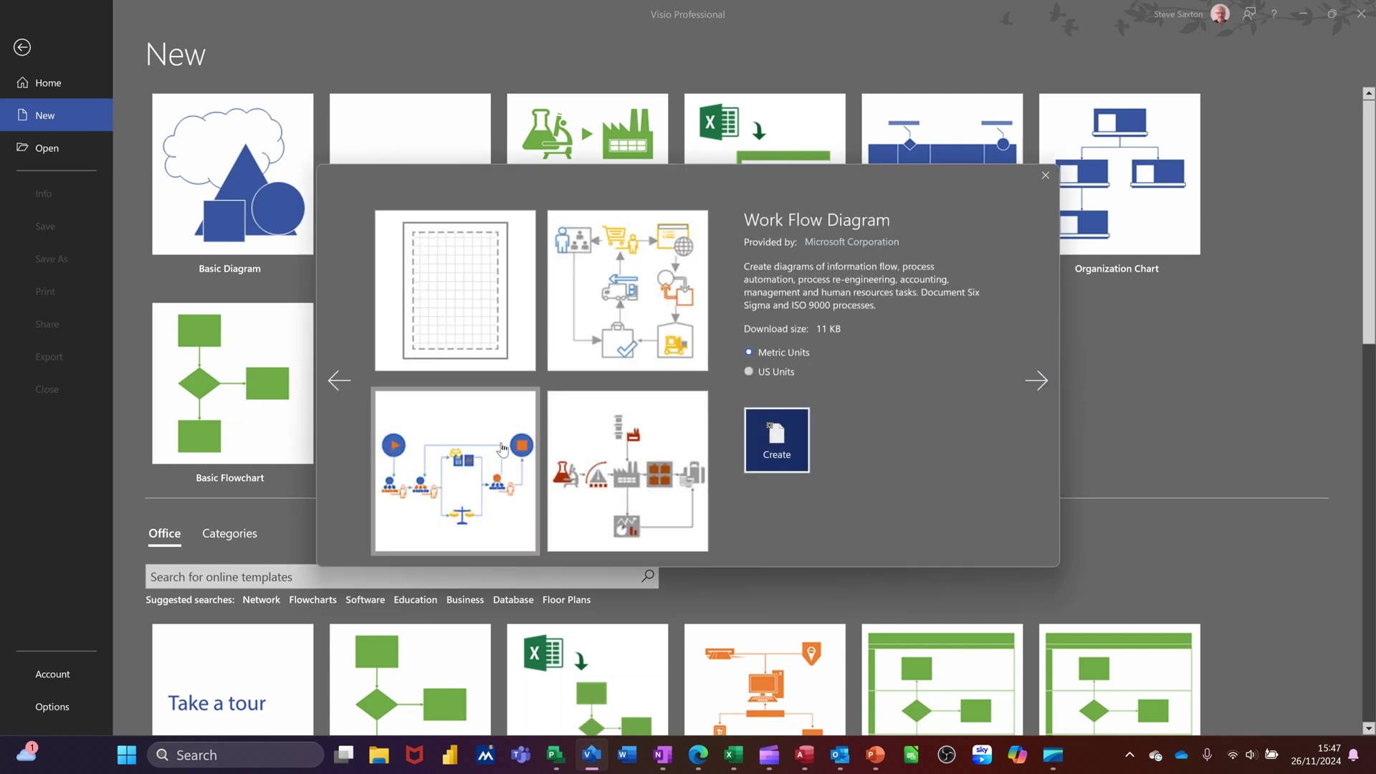
left_click(611, 300)
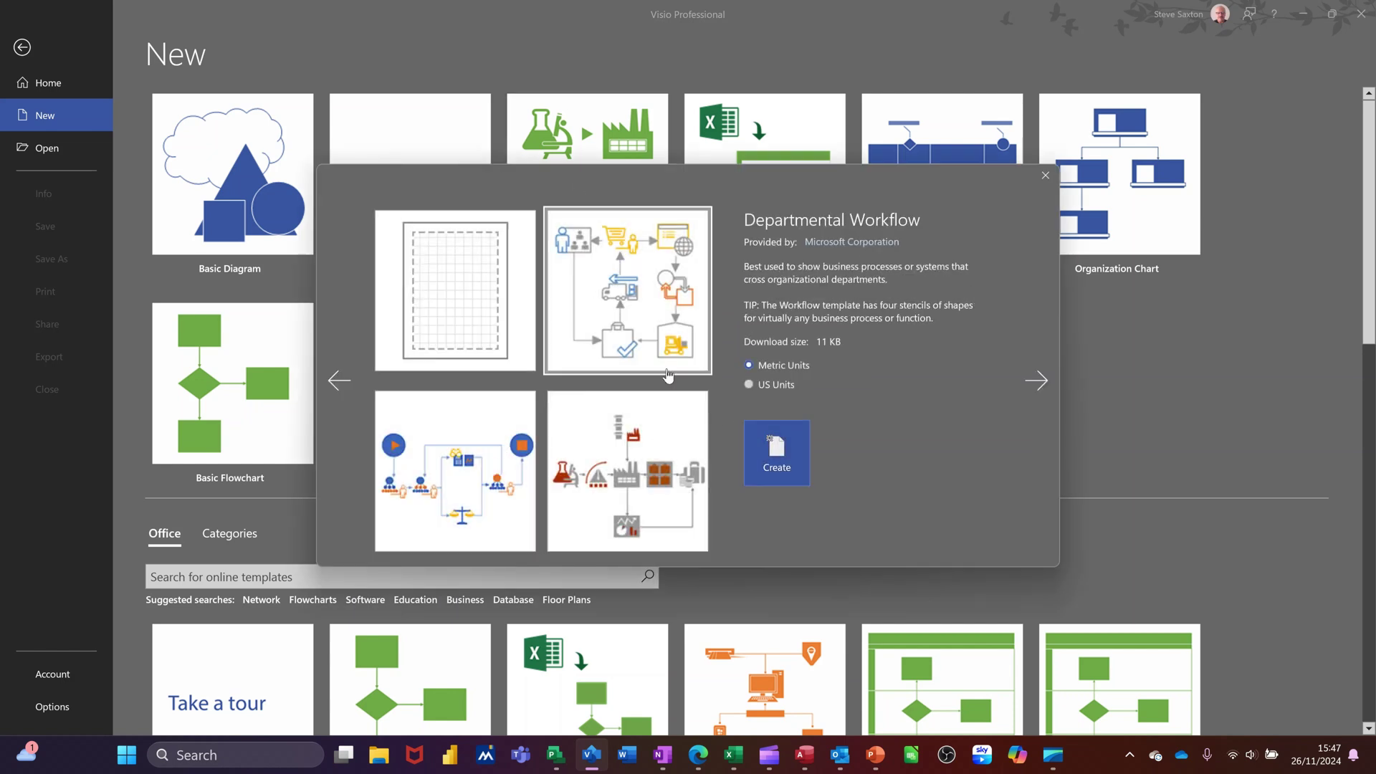
left_click(754, 442)
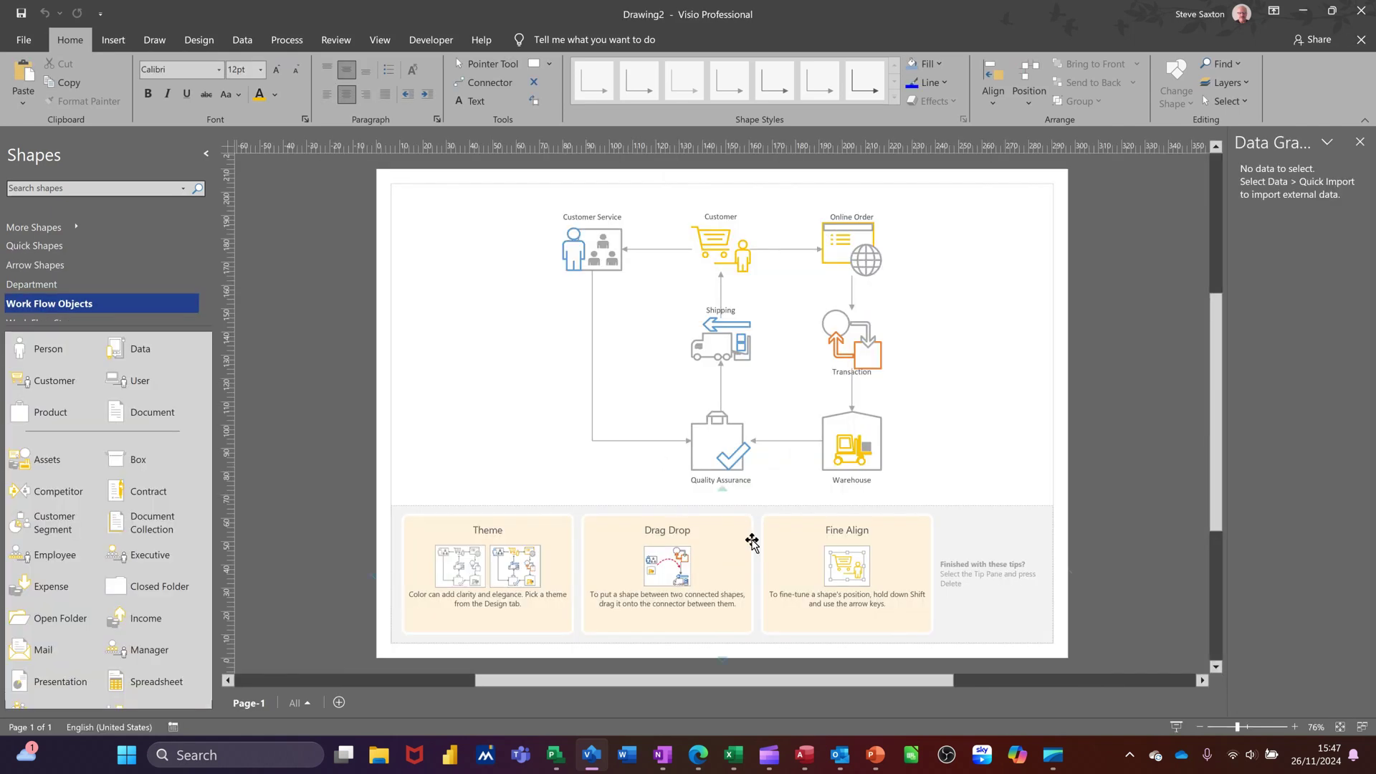
Delete the tips panel and then the entire sample workflow diagram, leaving a blank page
left_click(681, 561)
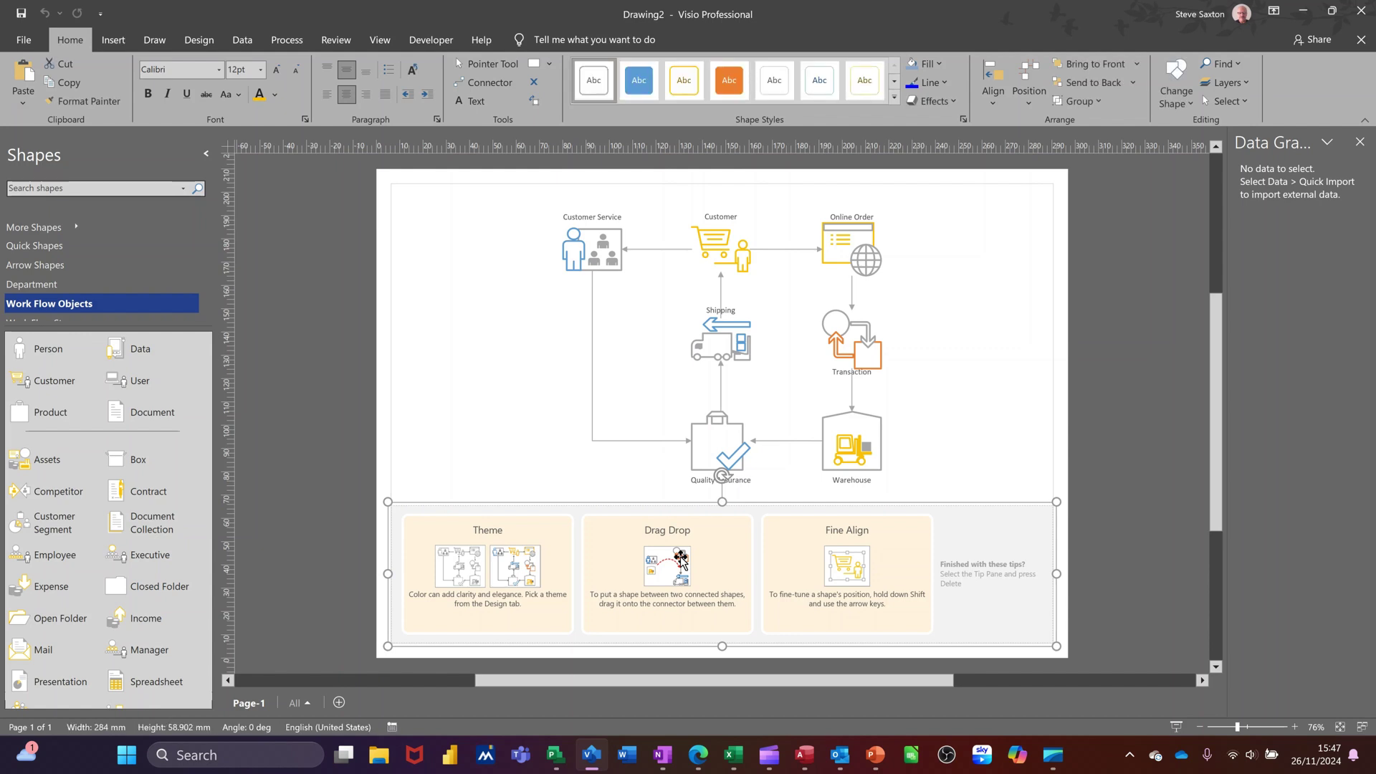
key("Delete")
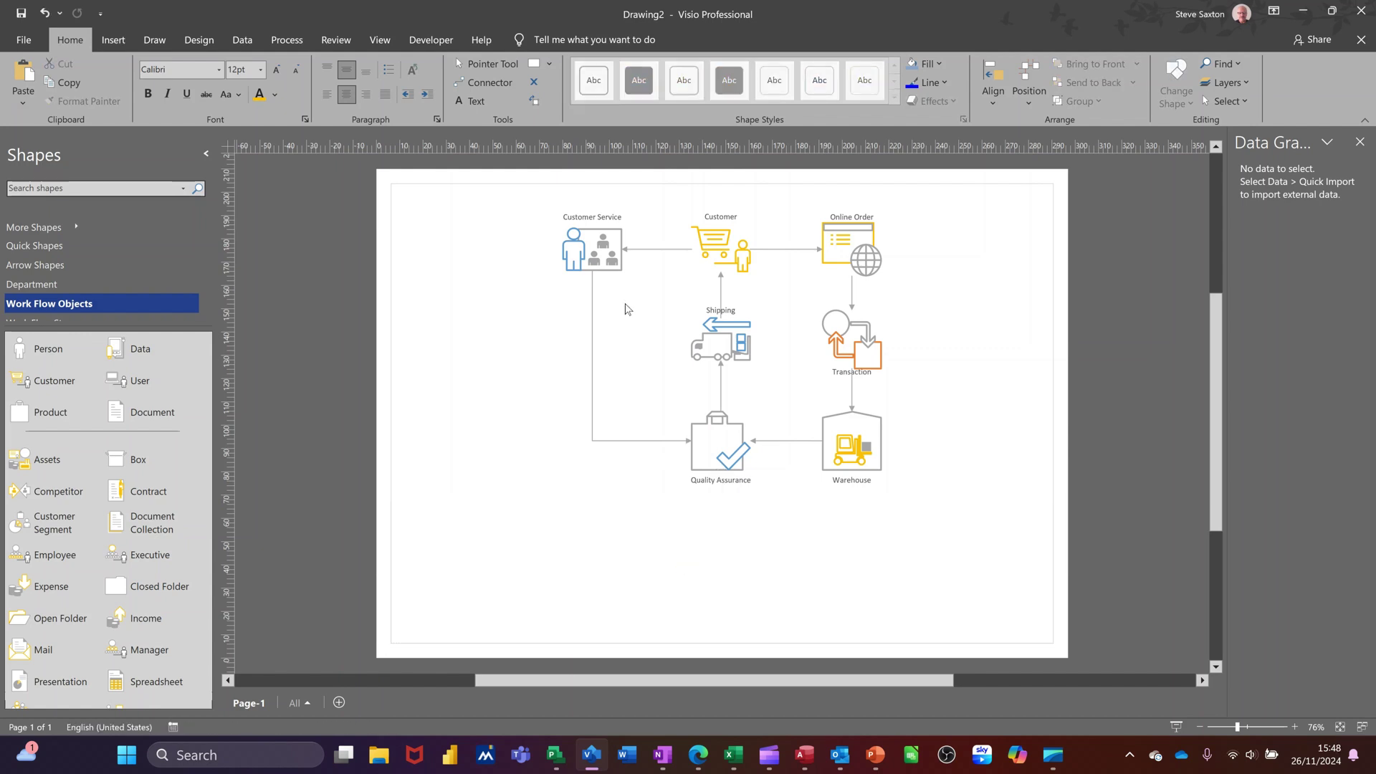
left_click_drag(516, 198, 964, 551)
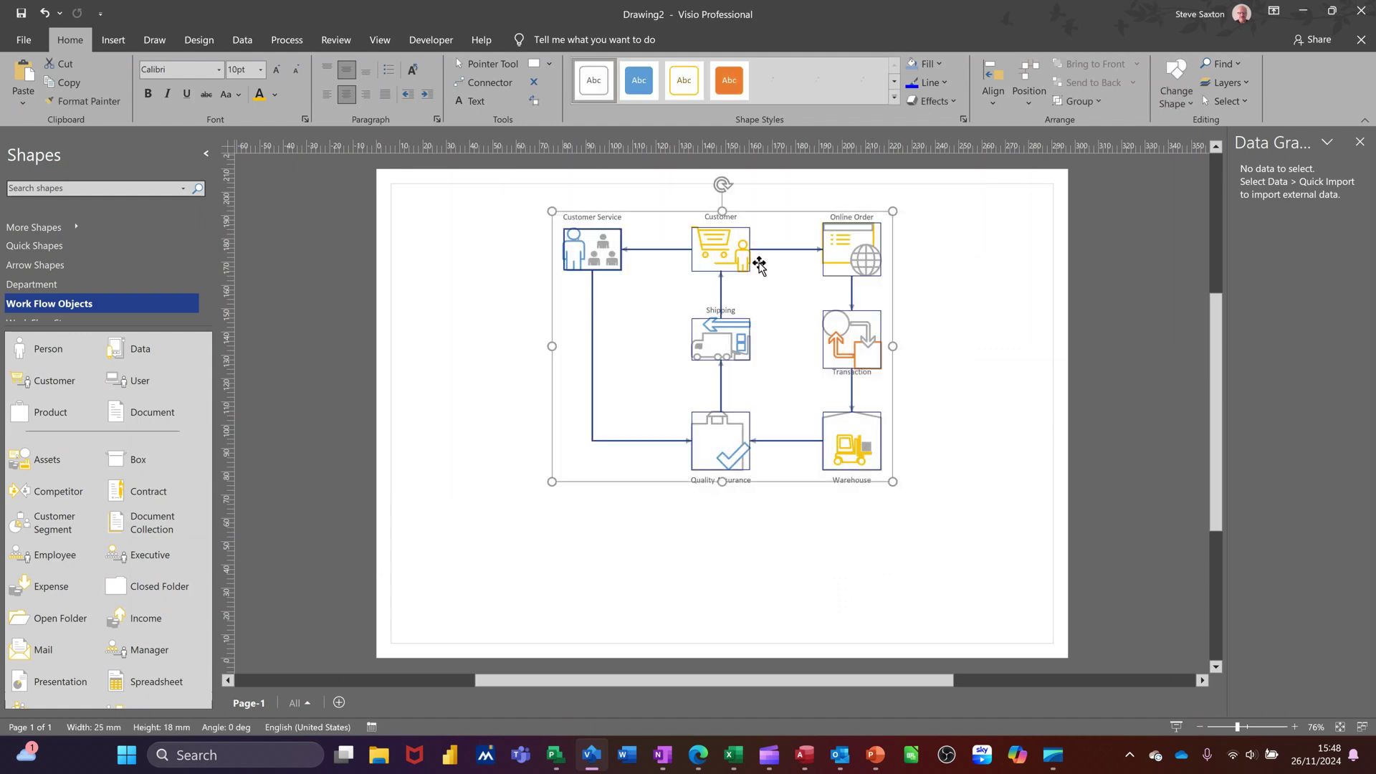
key("Delete")
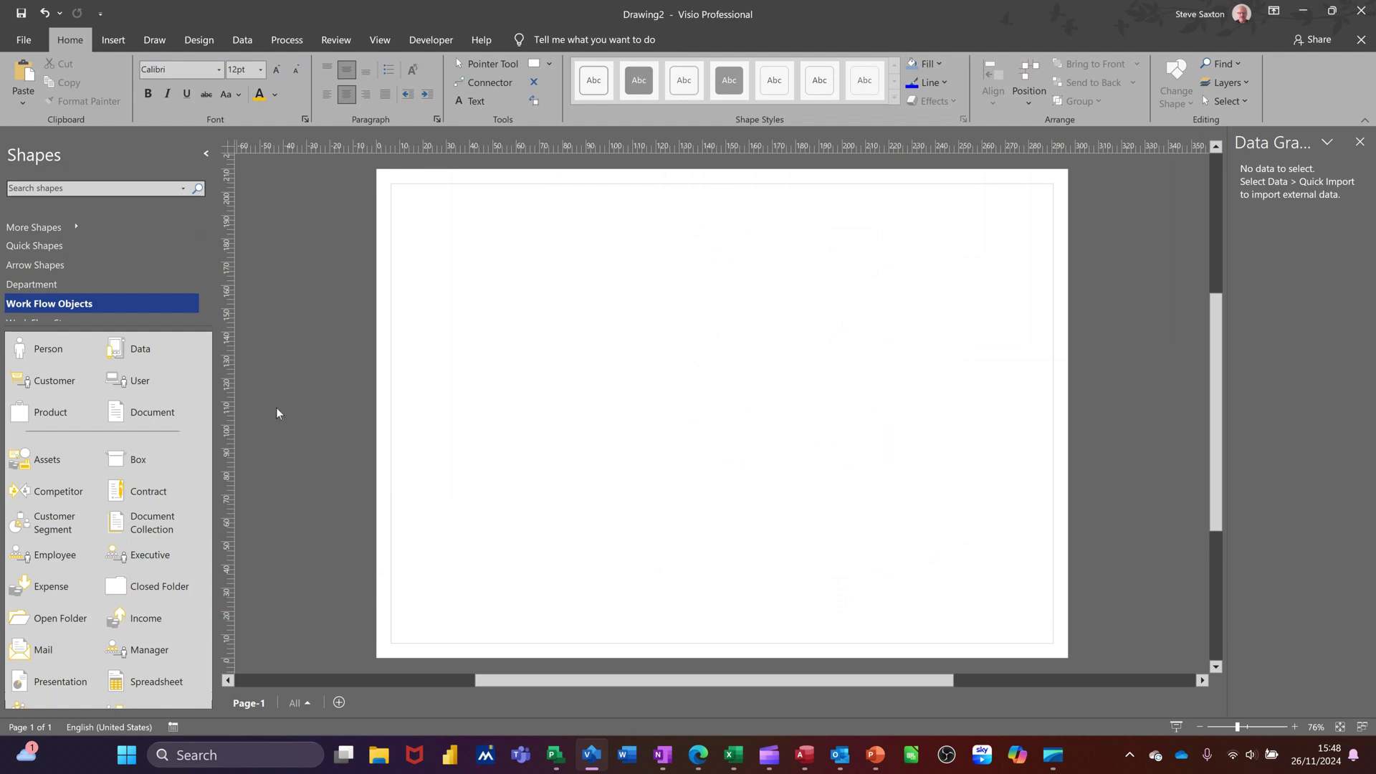
scroll(79, 320, "down", 1)
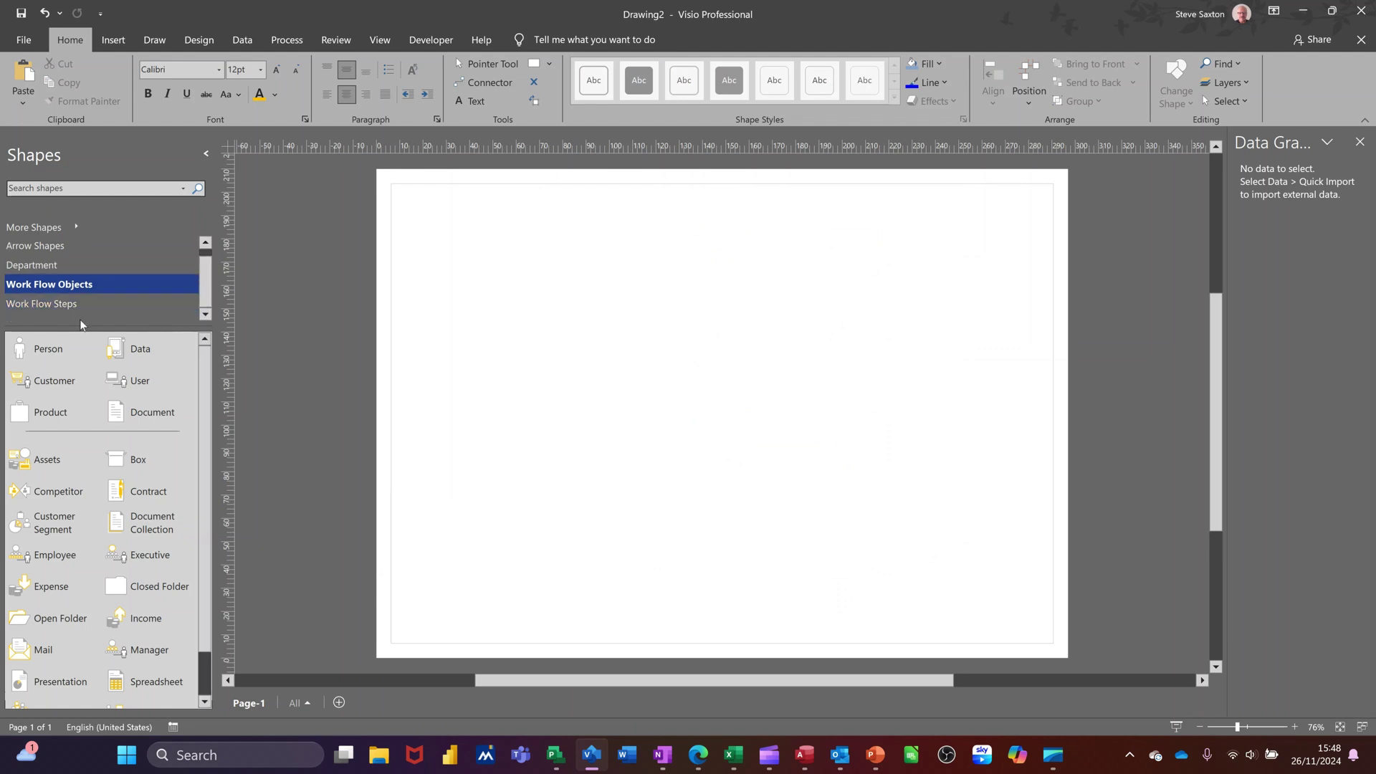
left_click(49, 264)
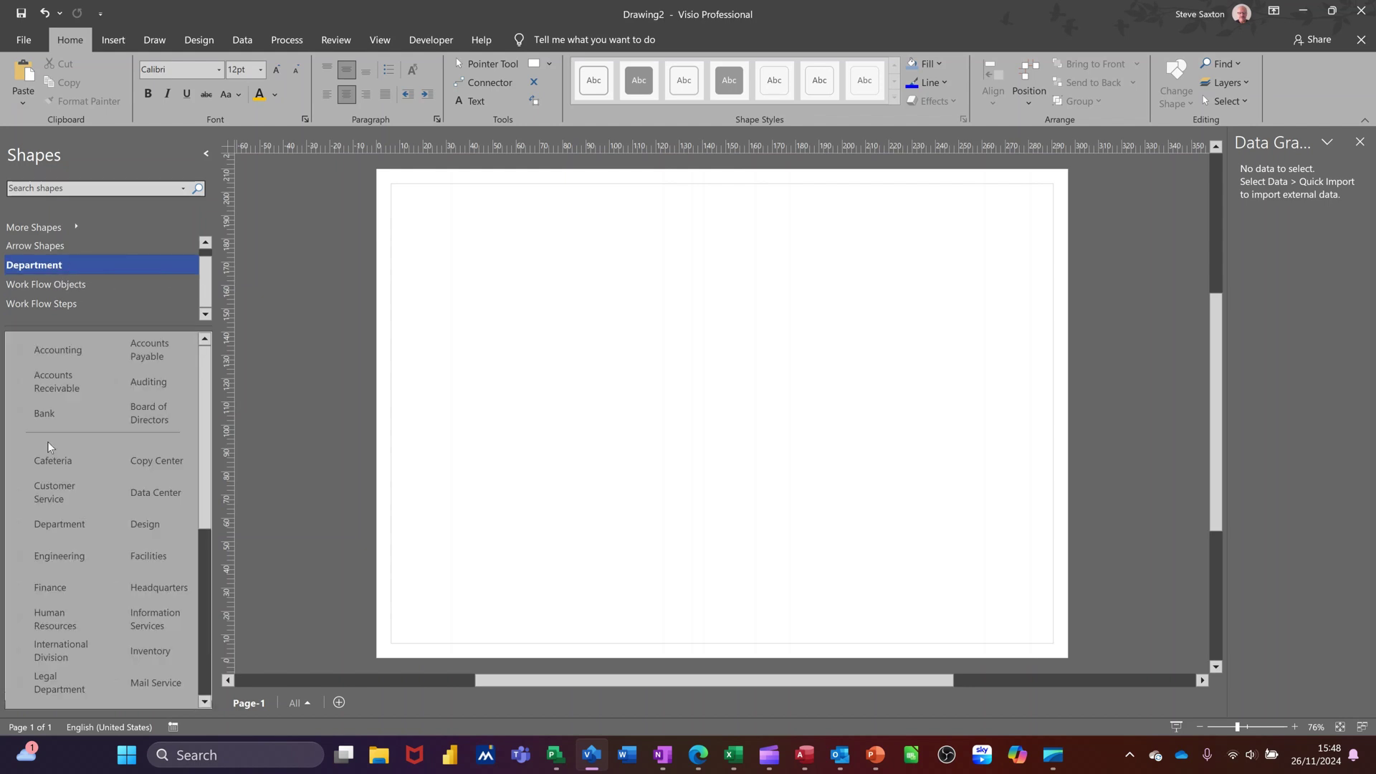
left_click(45, 383)
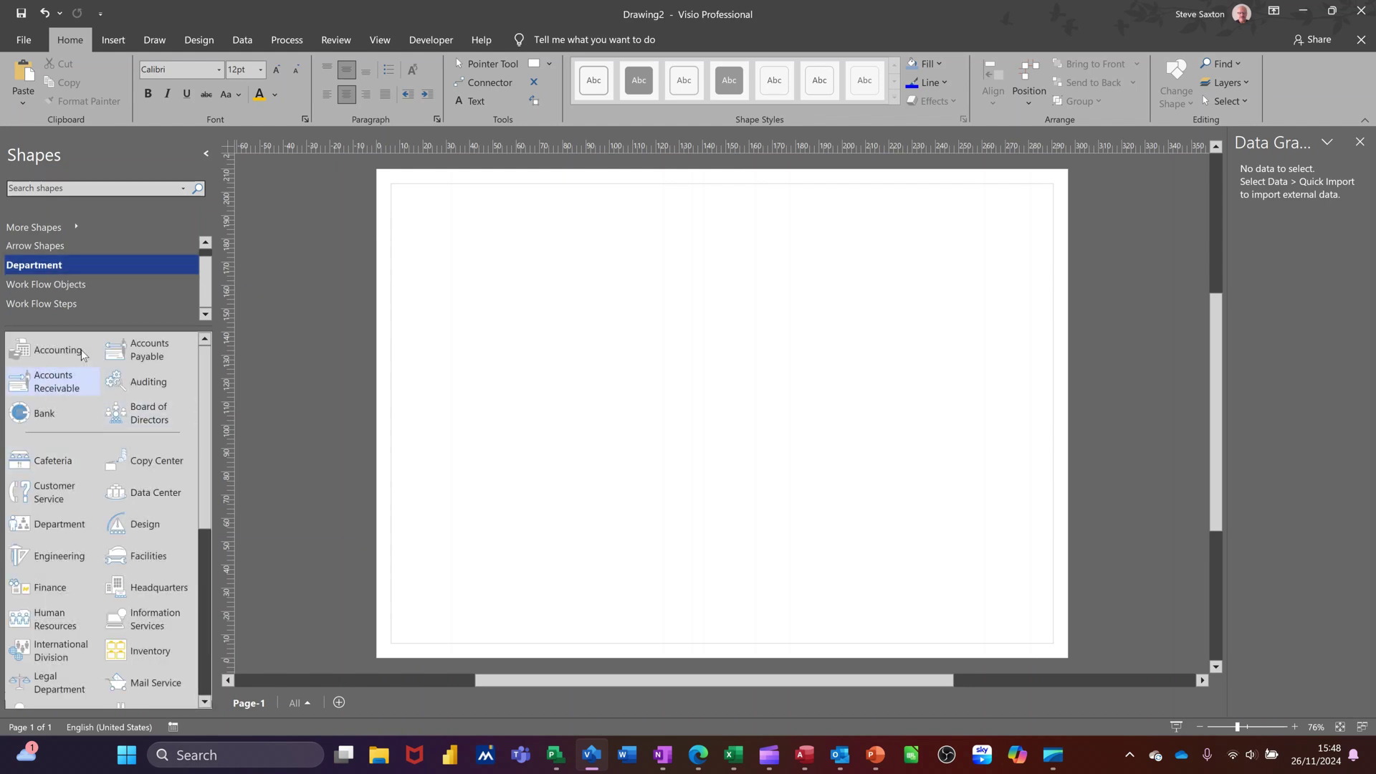
left_click(93, 288)
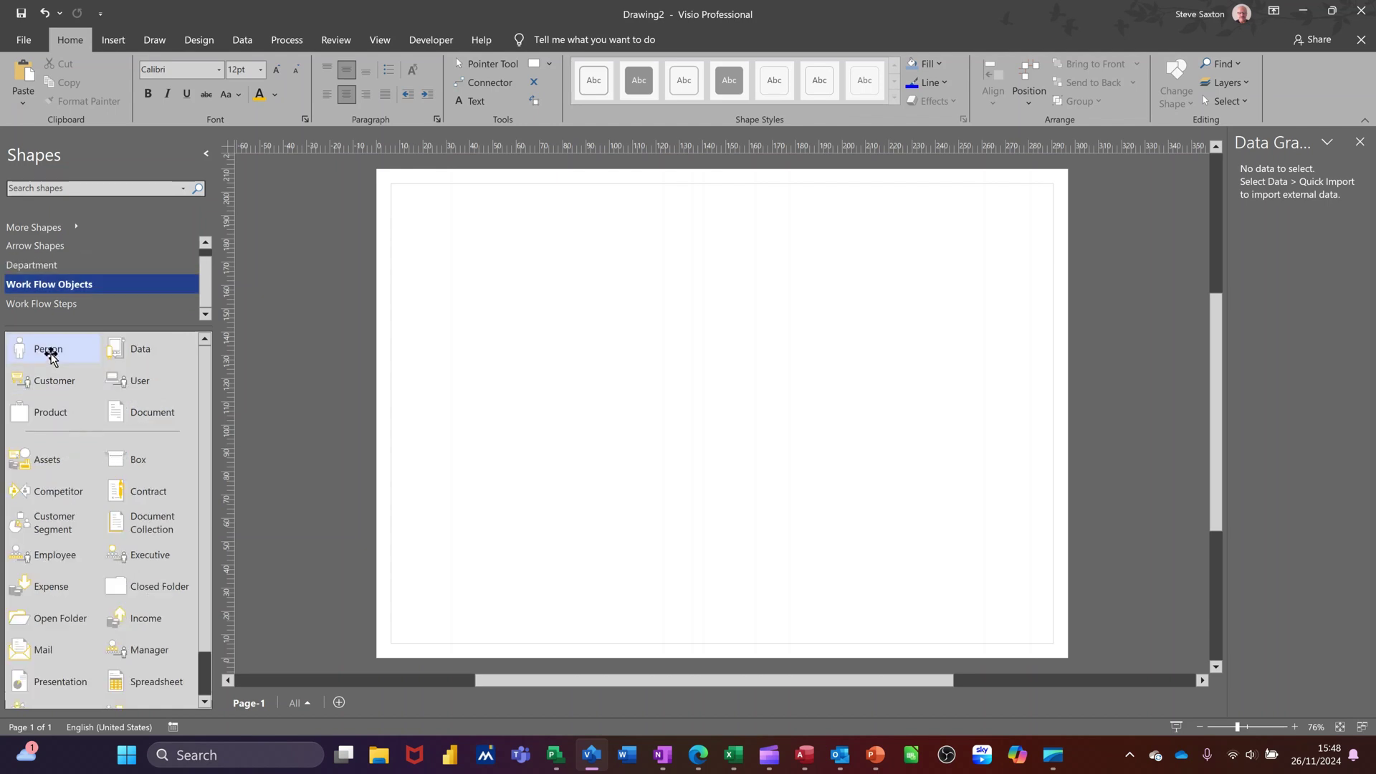
left_click(75, 304)
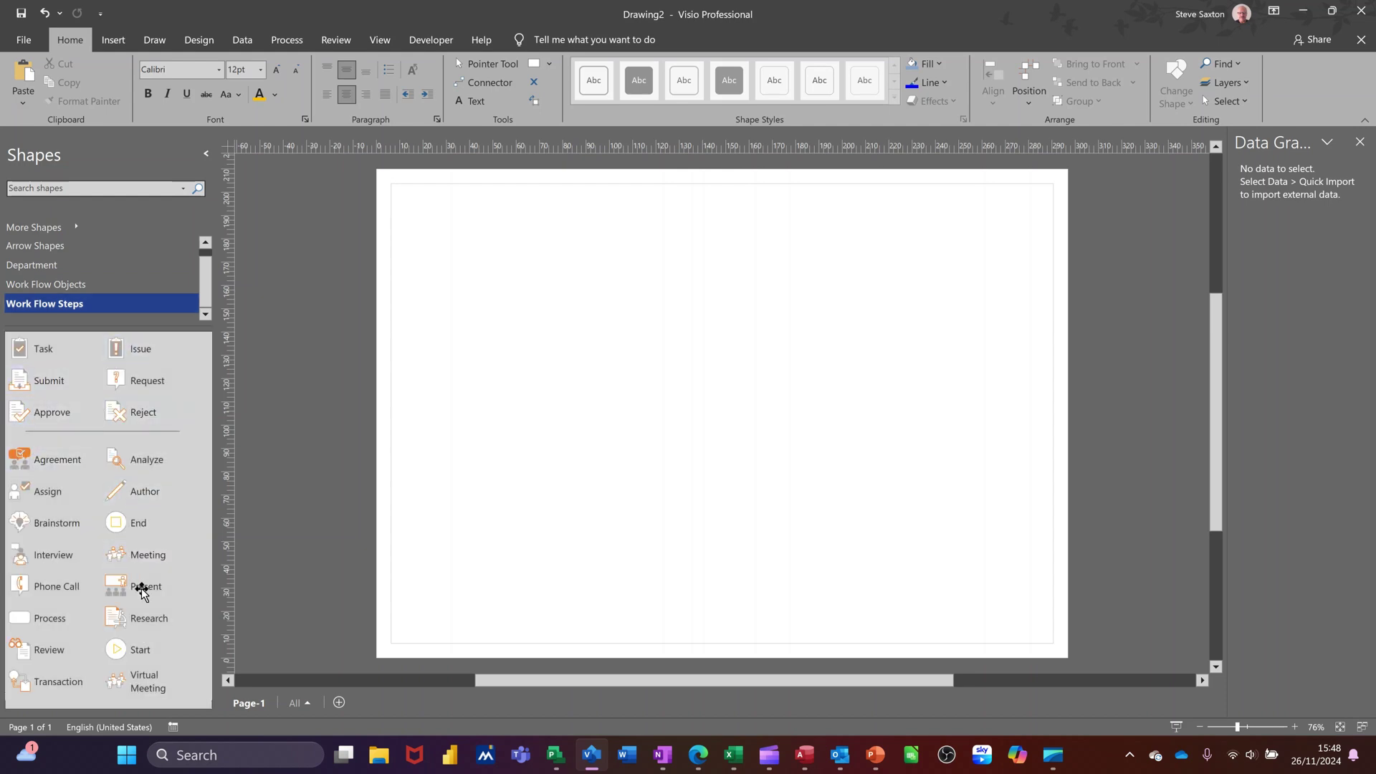
left_click(56, 269)
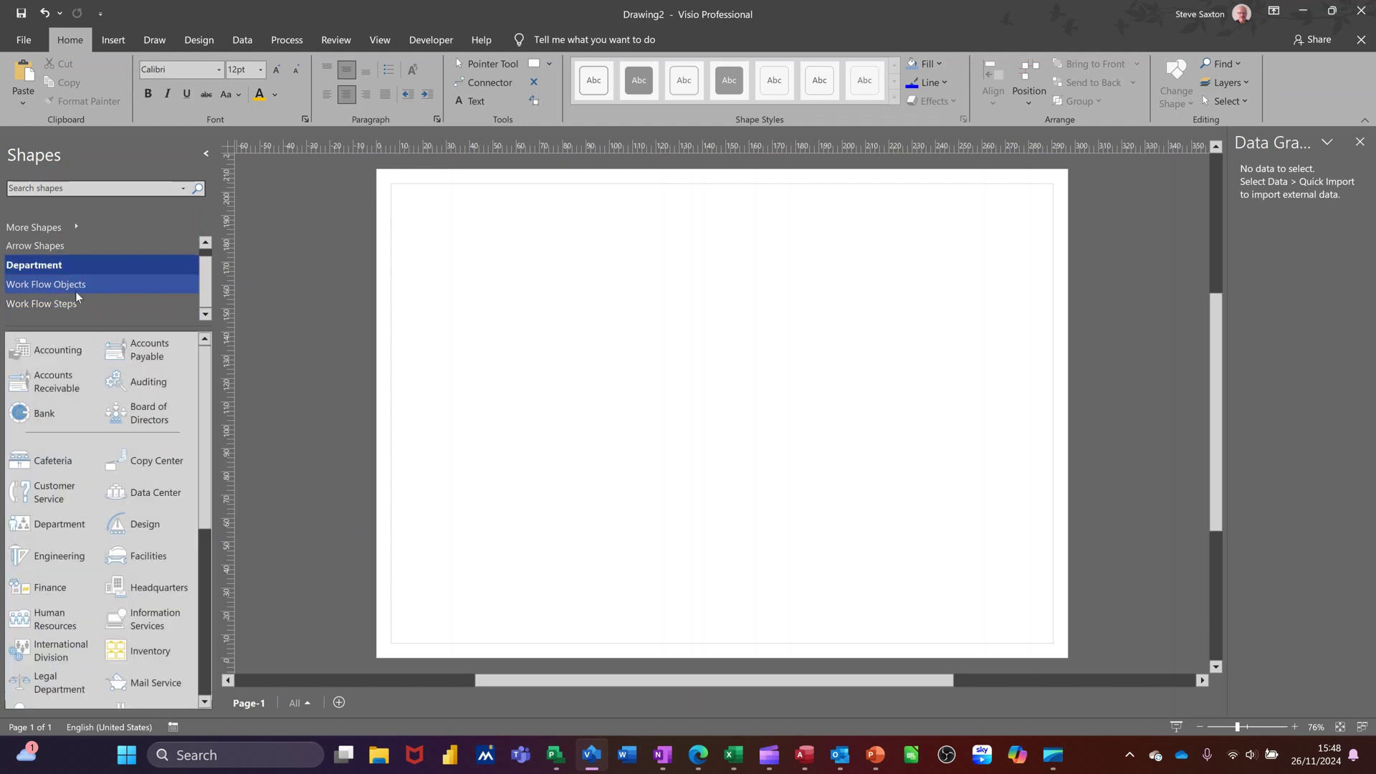
left_click(71, 286)
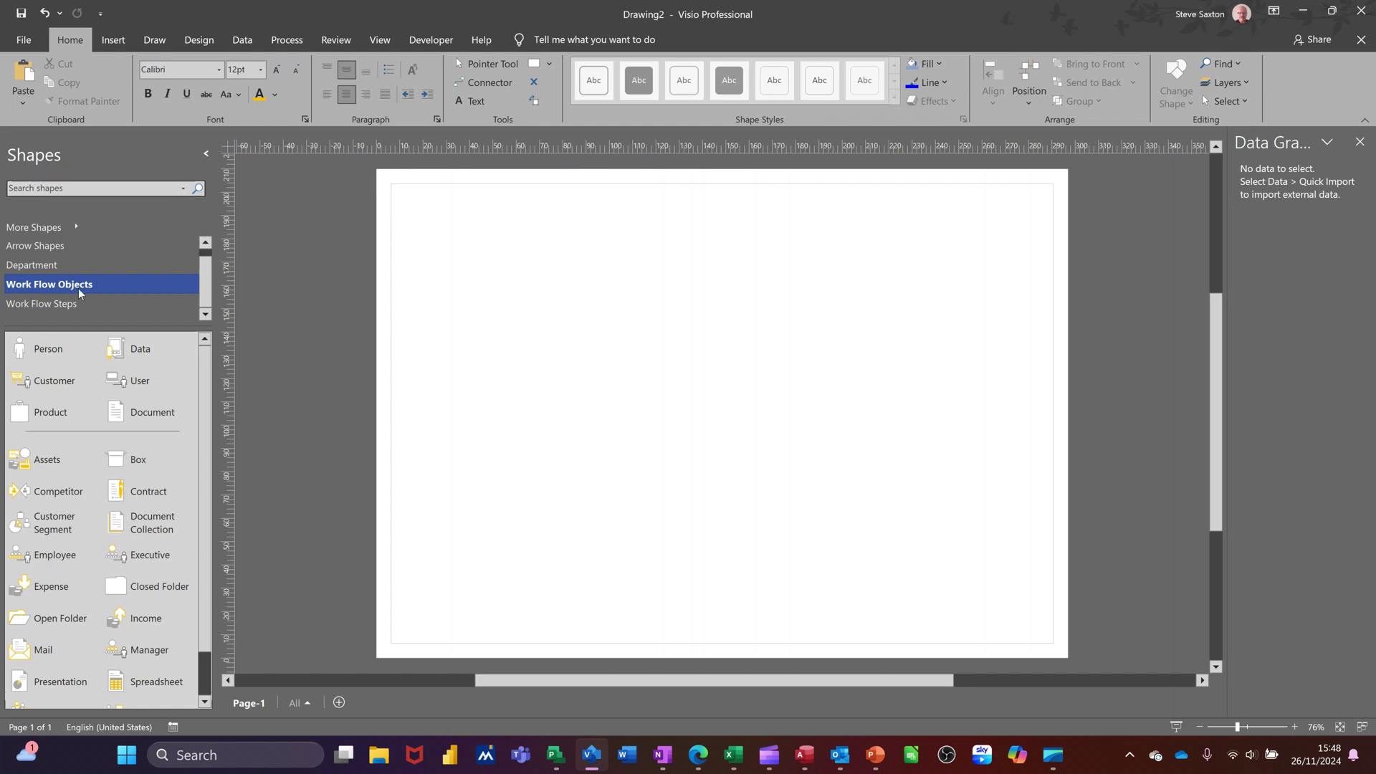
Drop a Person shape from Work Flow Objects near the page's top-left corner
left_click_drag(34, 351, 482, 256)
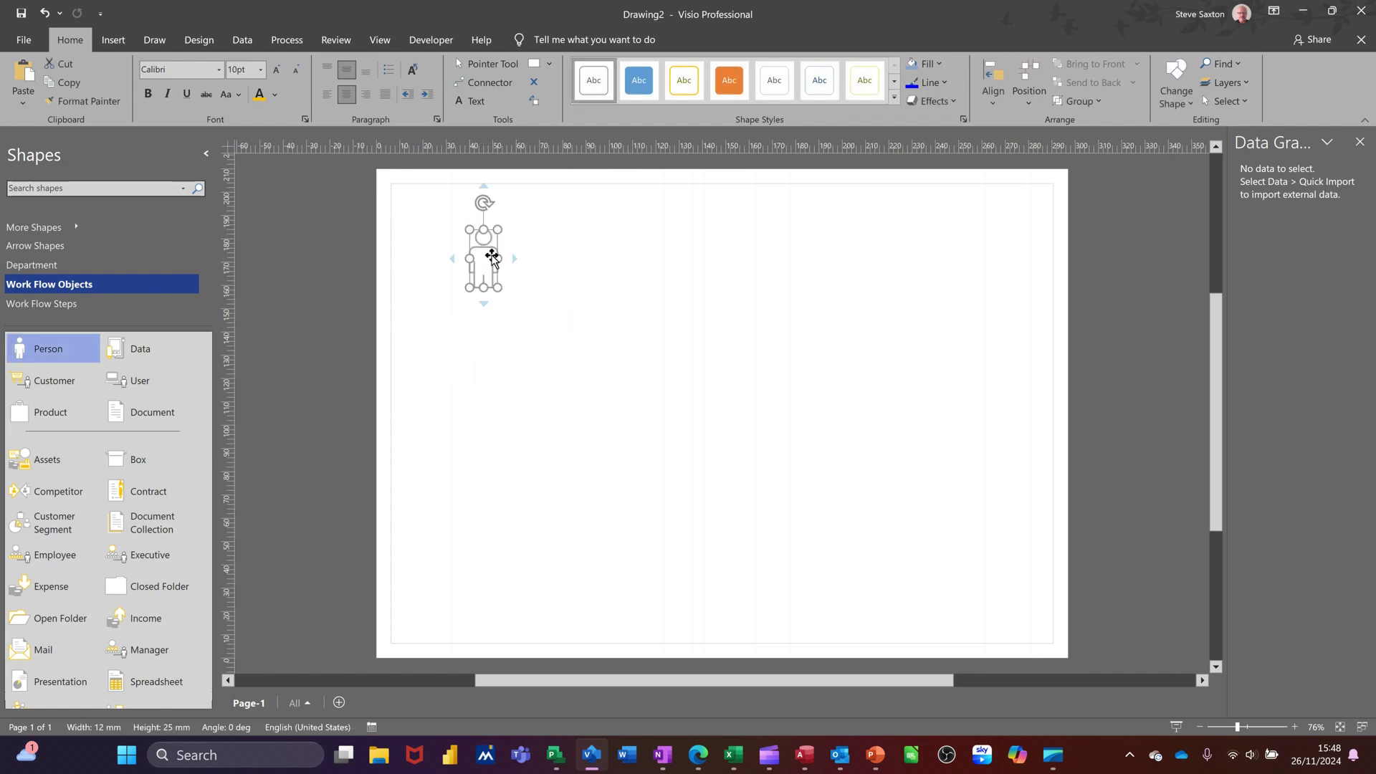
mouse_move(515, 259)
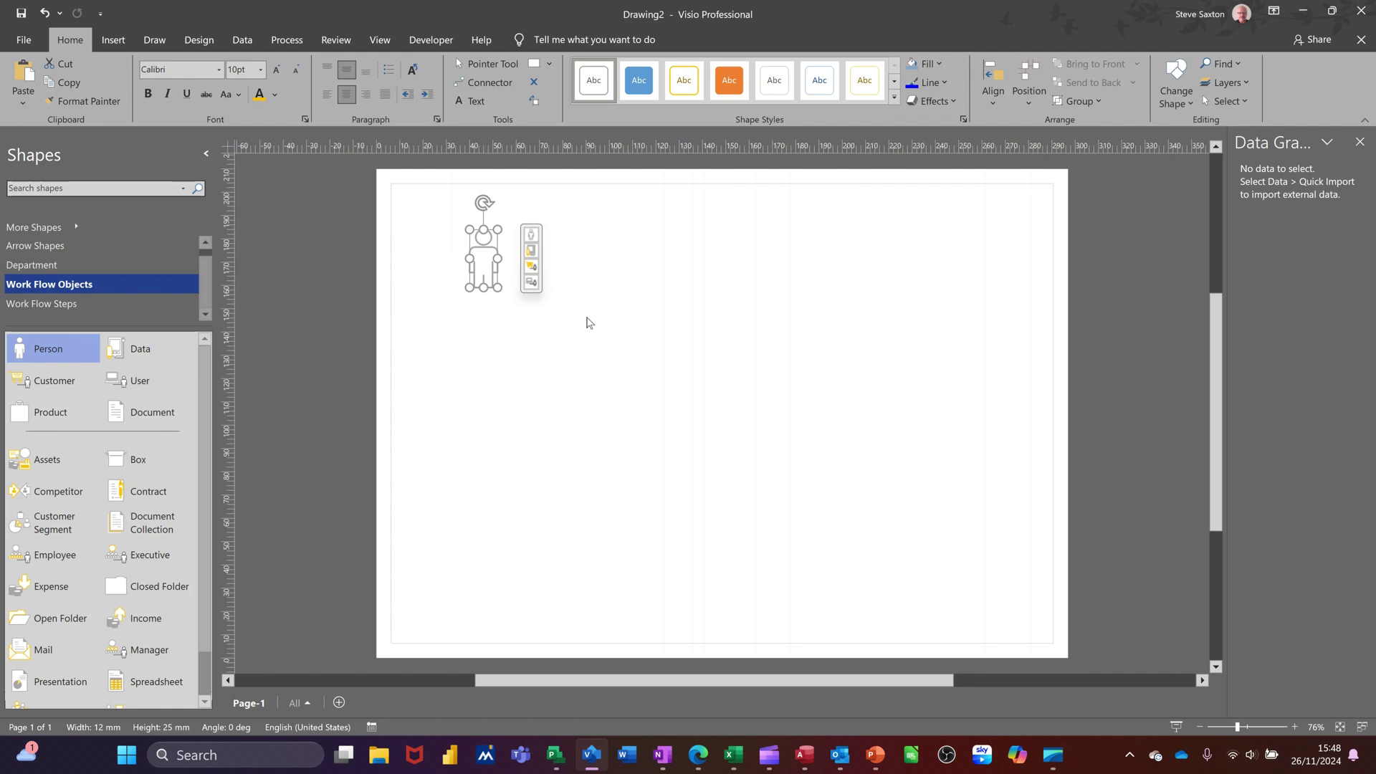
With the Person selected and the Connector tool on, drop a Department-stencil Accounting shape to its right
left_click(476, 338)
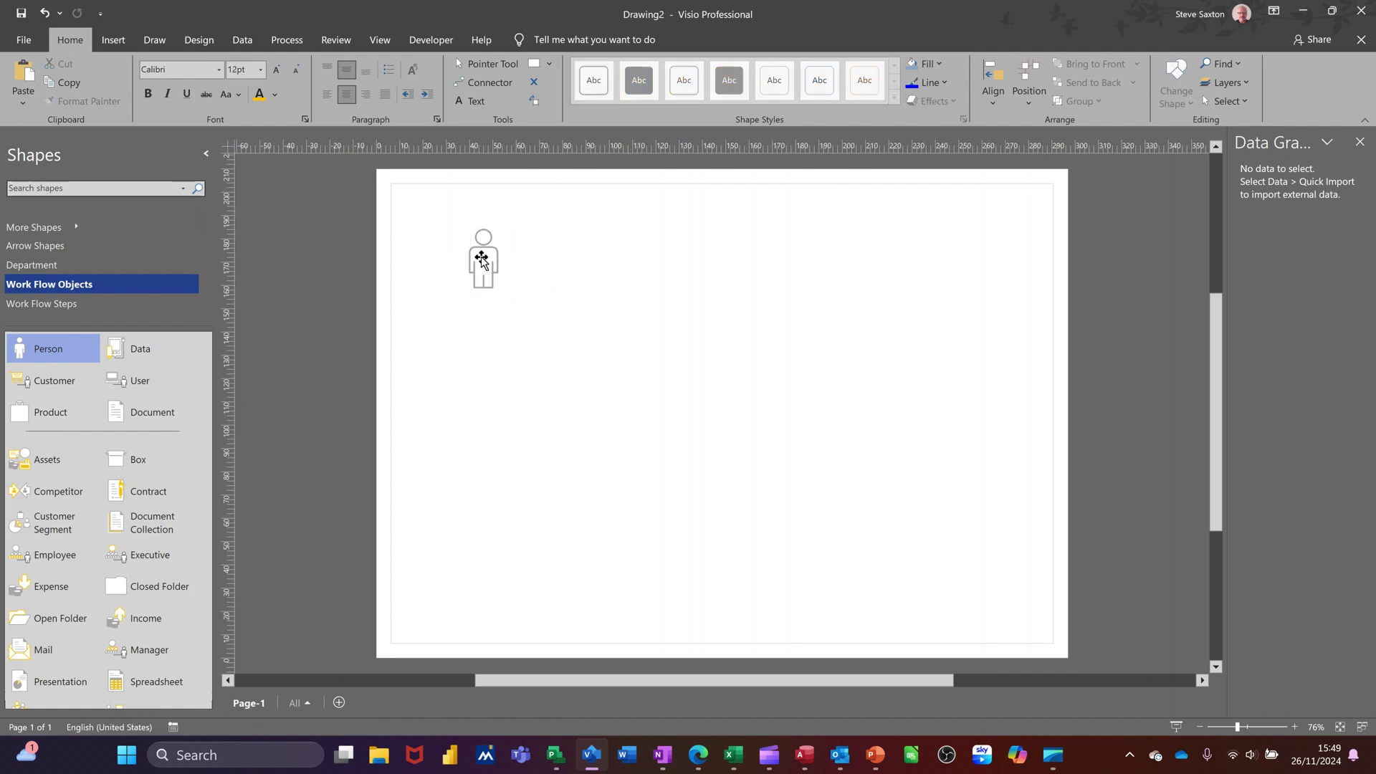
left_click(481, 259)
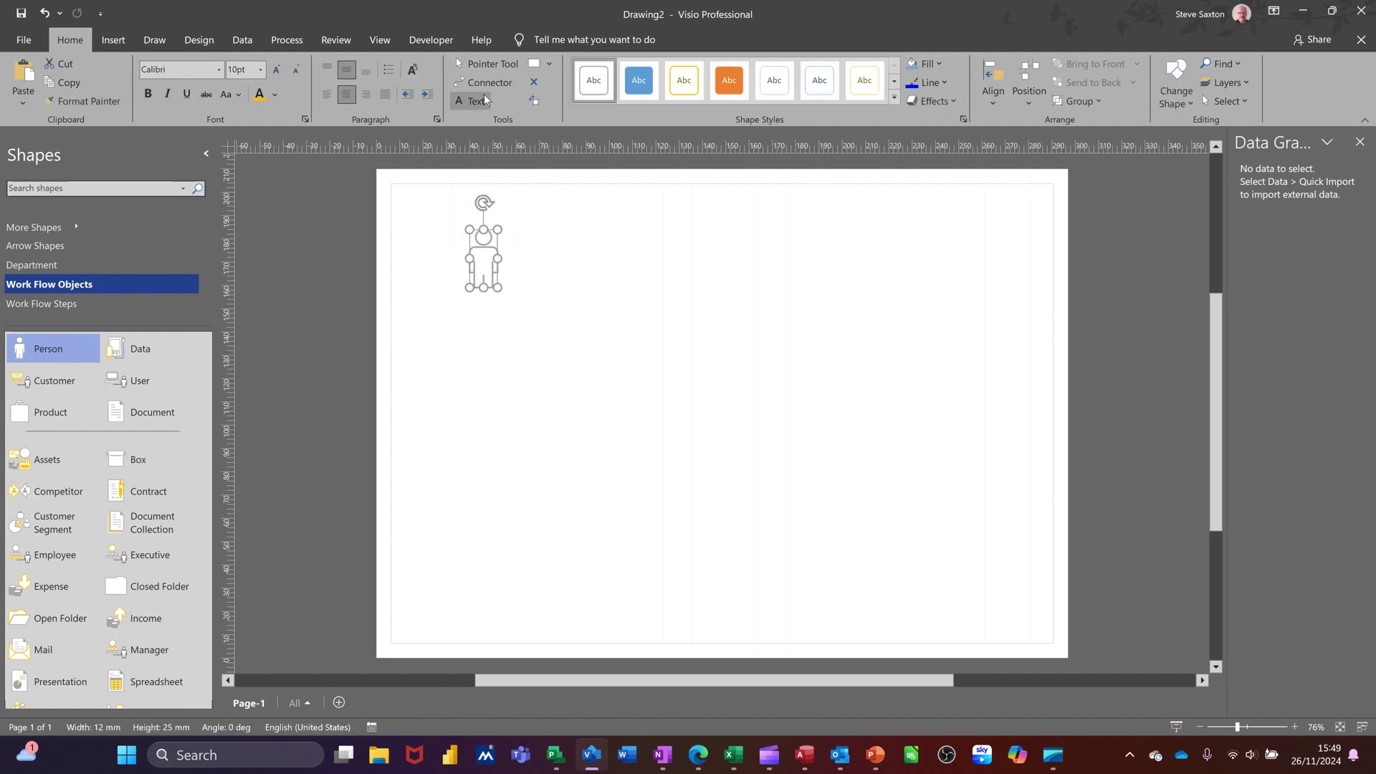
left_click(479, 83)
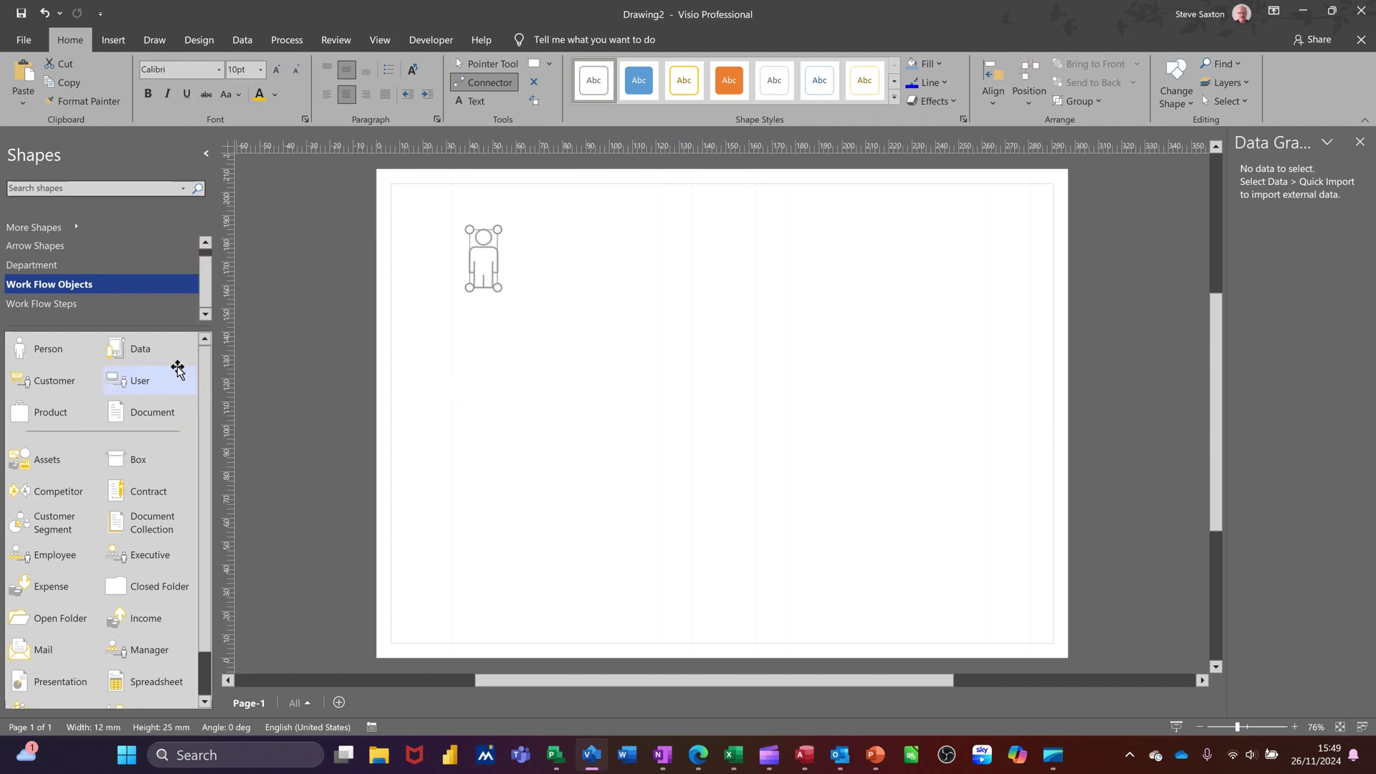
left_click(63, 263)
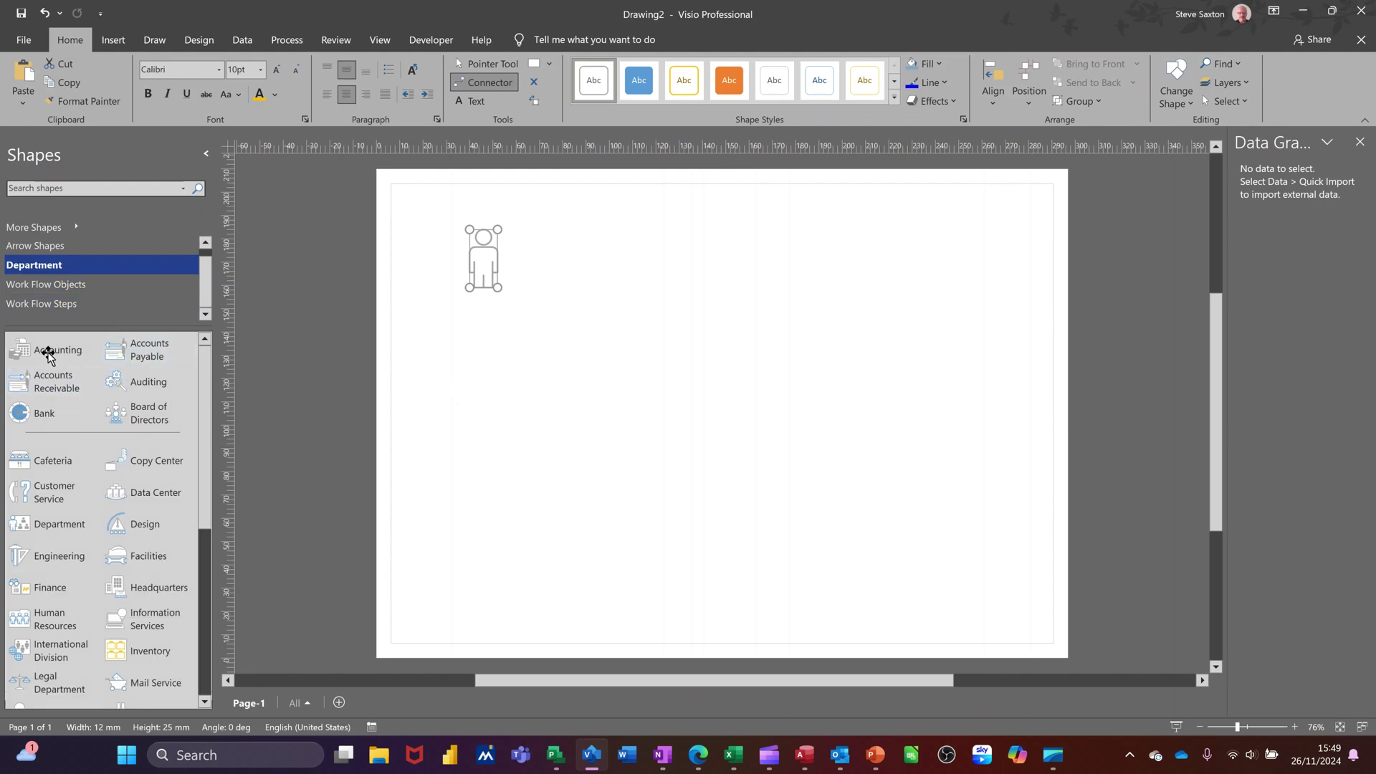
left_click_drag(48, 353, 589, 264)
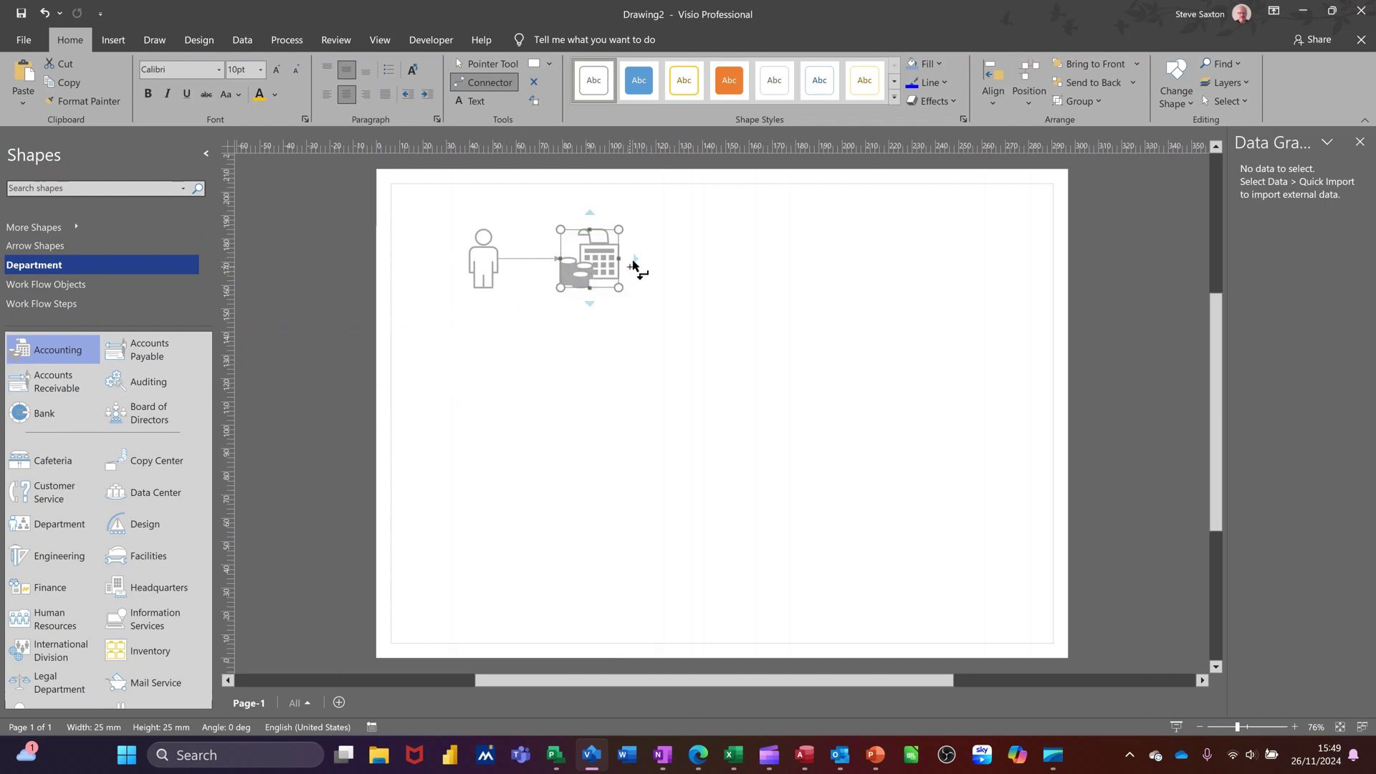
mouse_move(590, 304)
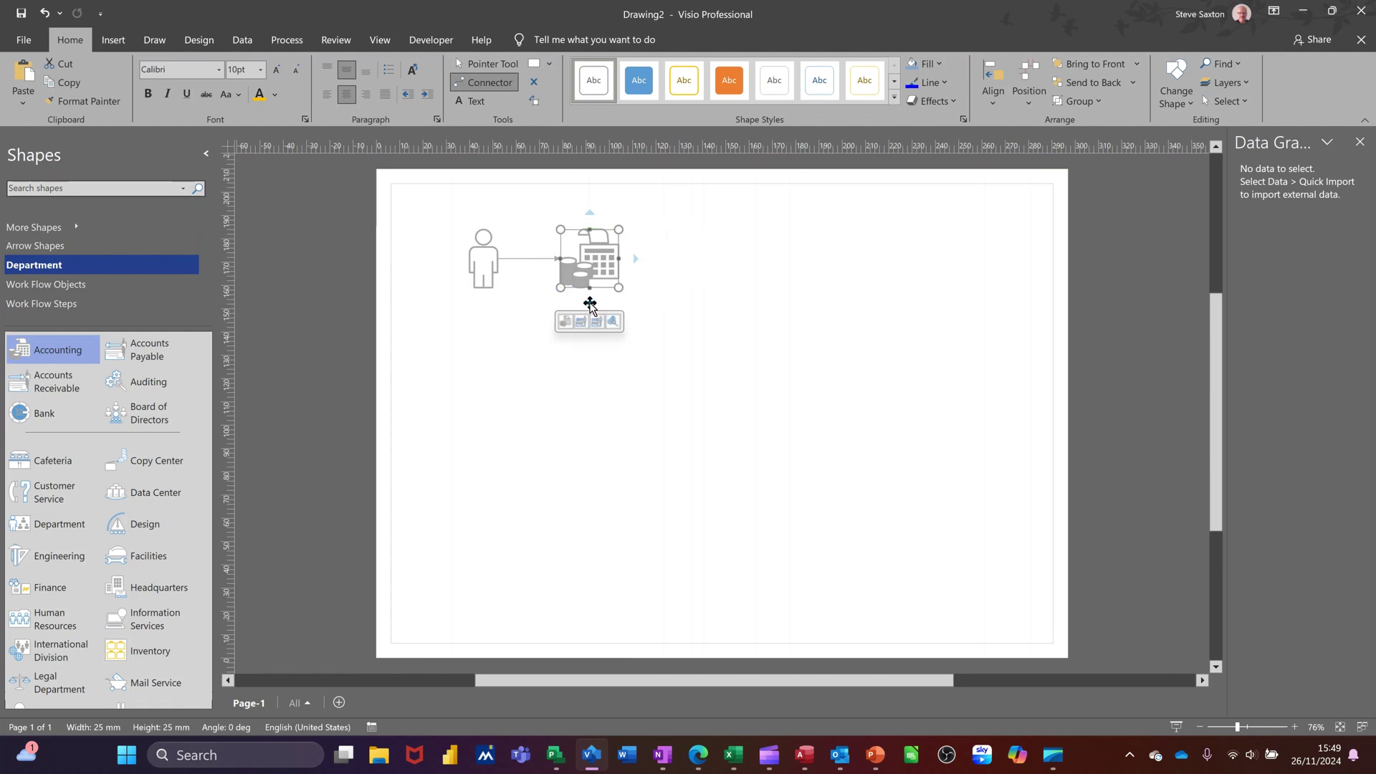
Label the arrow between Person and Accounting 'Induction'
left_click(477, 68)
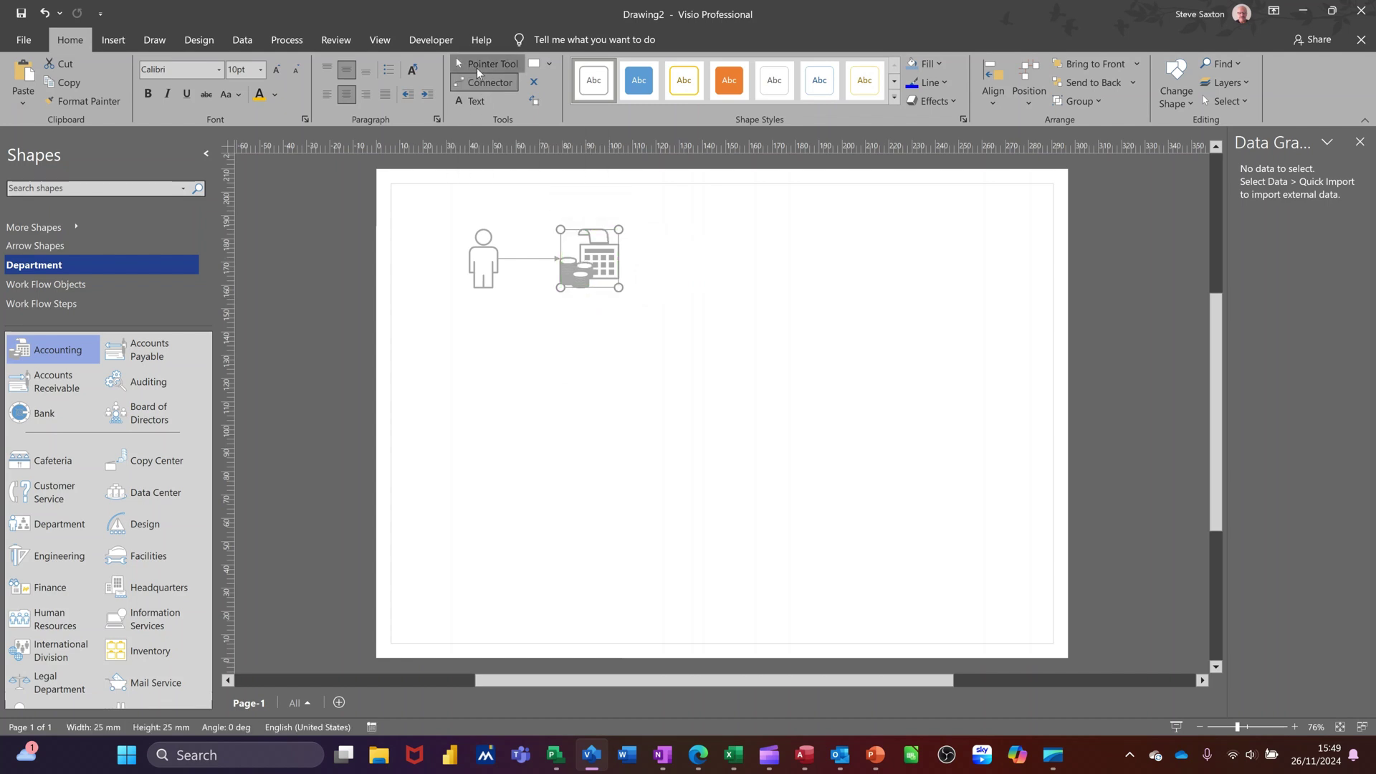
double_click(518, 259)
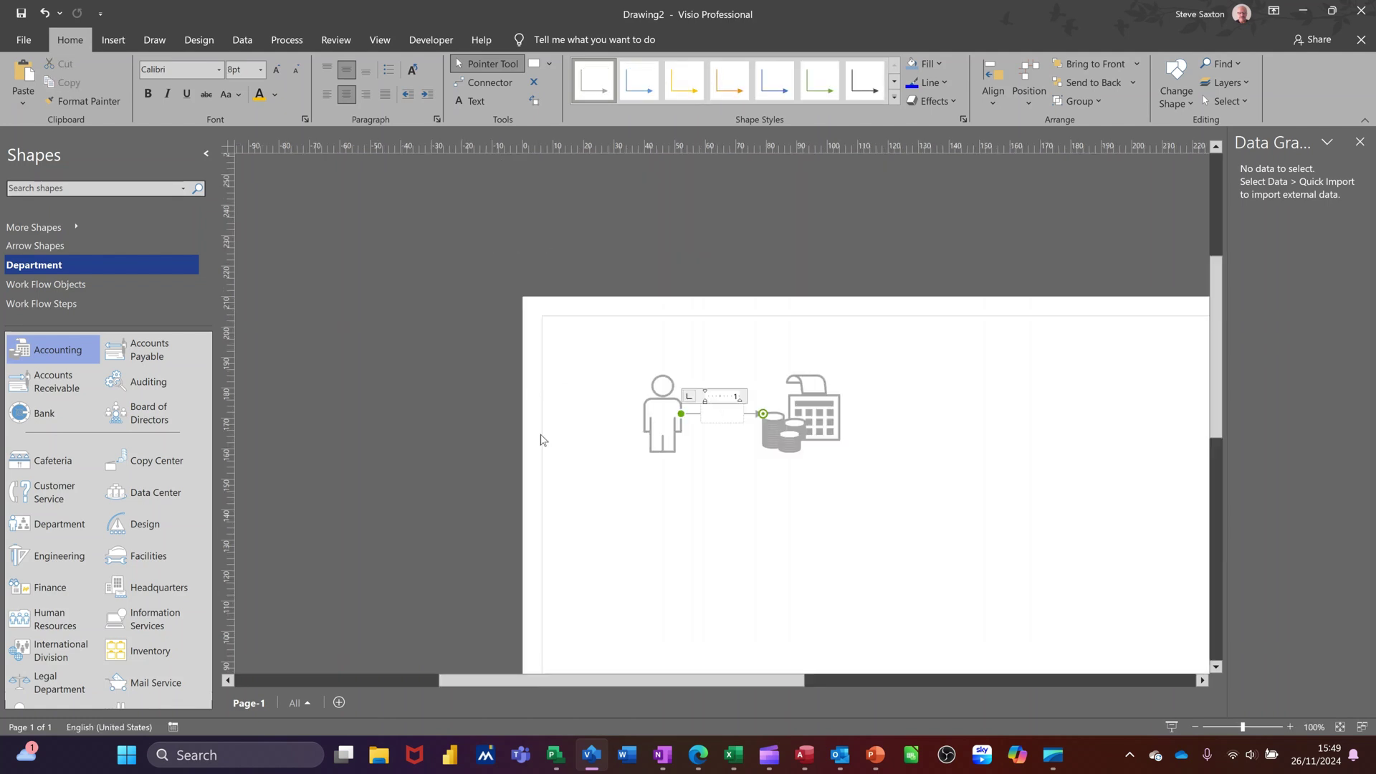
type("Induction")
left_click(728, 541)
scroll(741, 491, "down", 2)
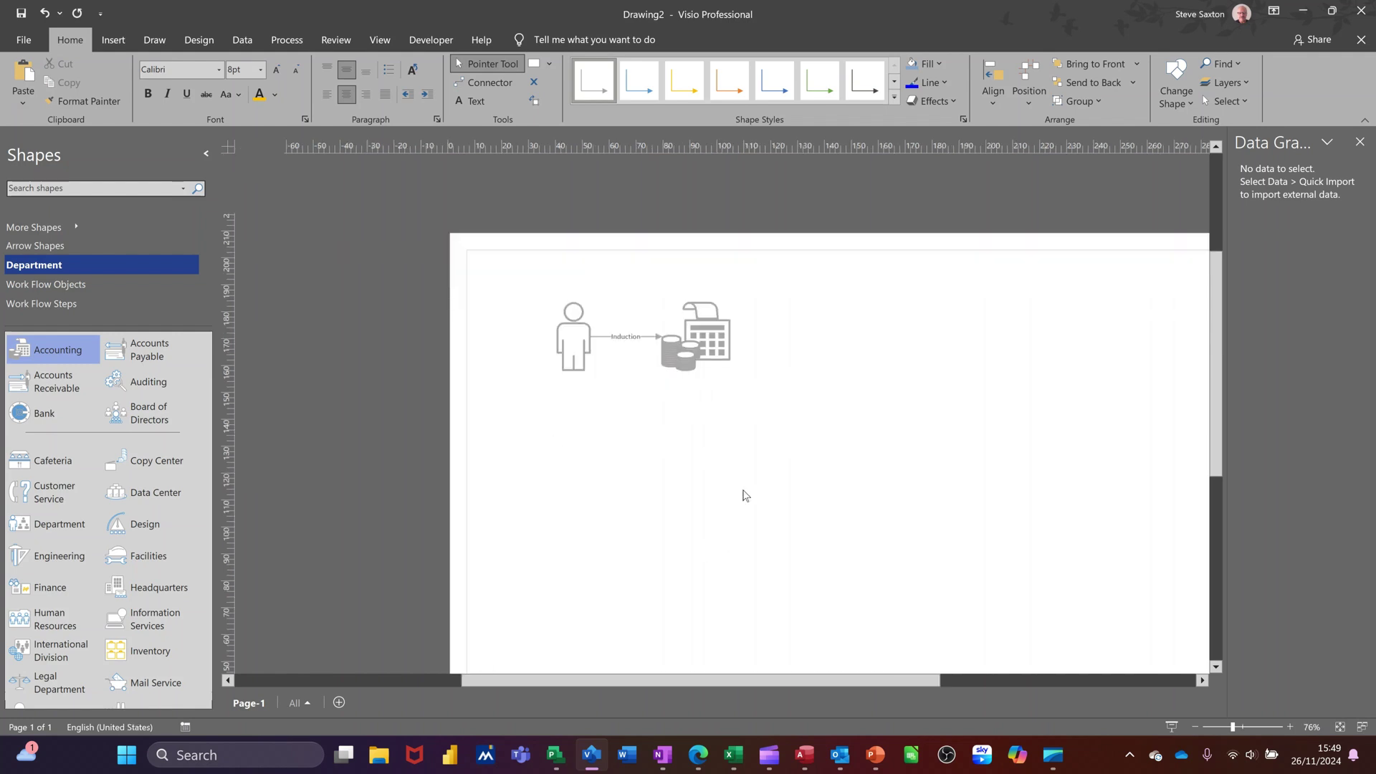
Caption the Accounting shape 'Accounts'
mouse_move(590, 271)
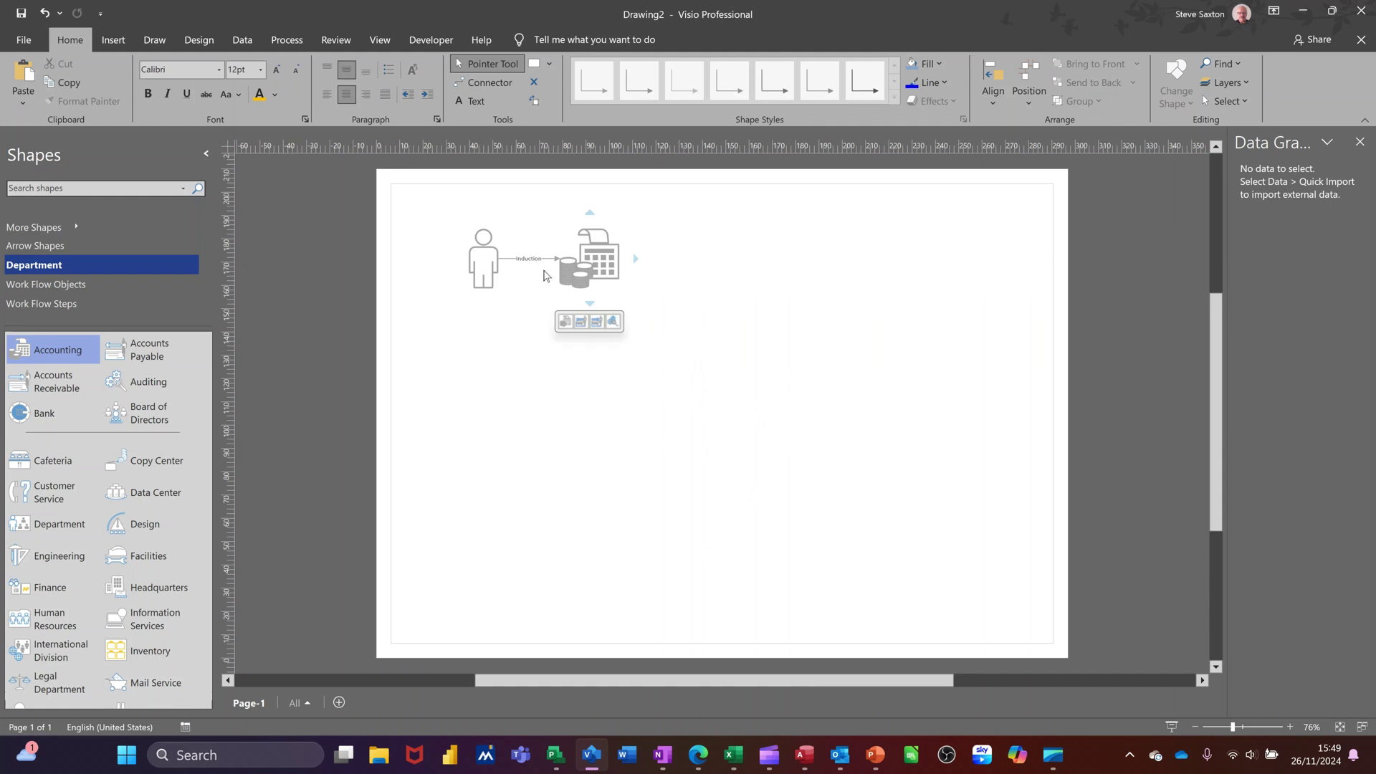
left_click(590, 271)
scroll(605, 337, "up", 2)
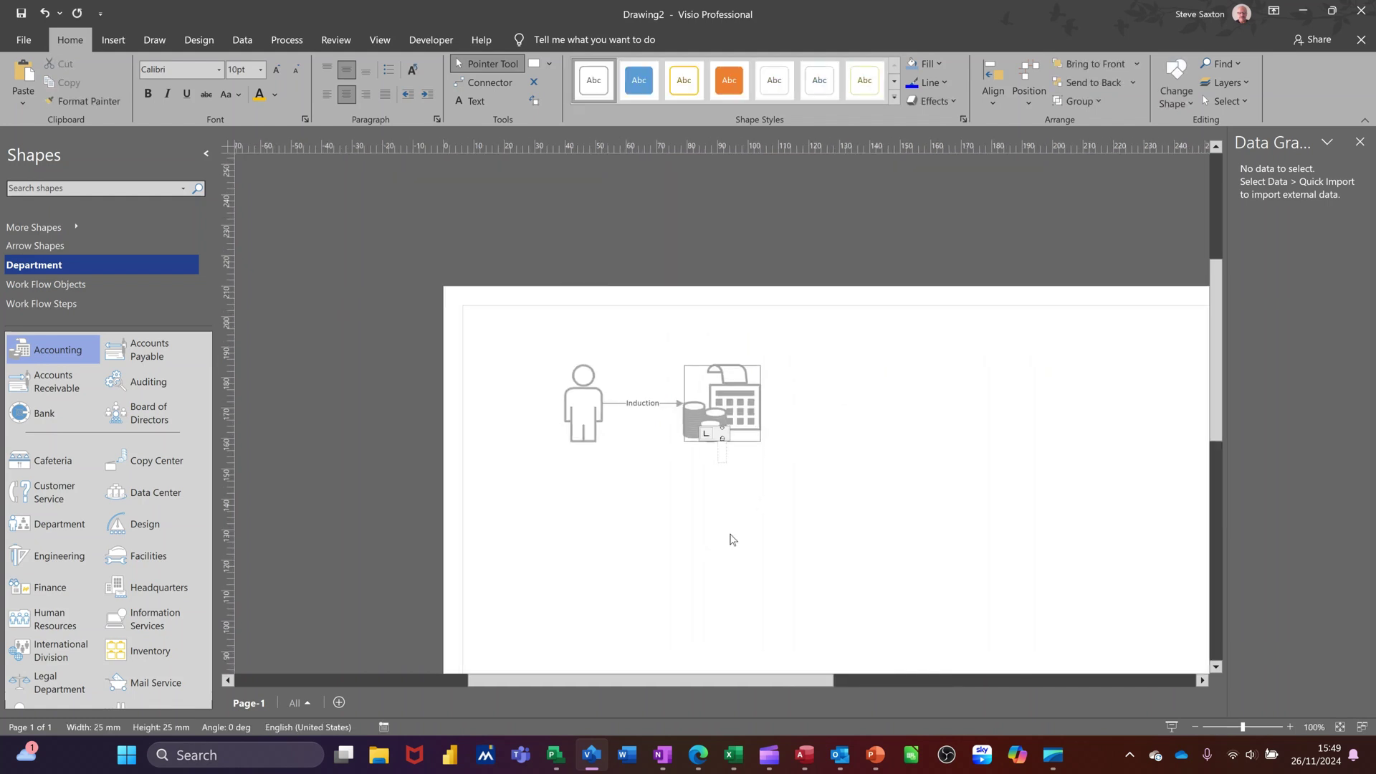
type("Accounts")
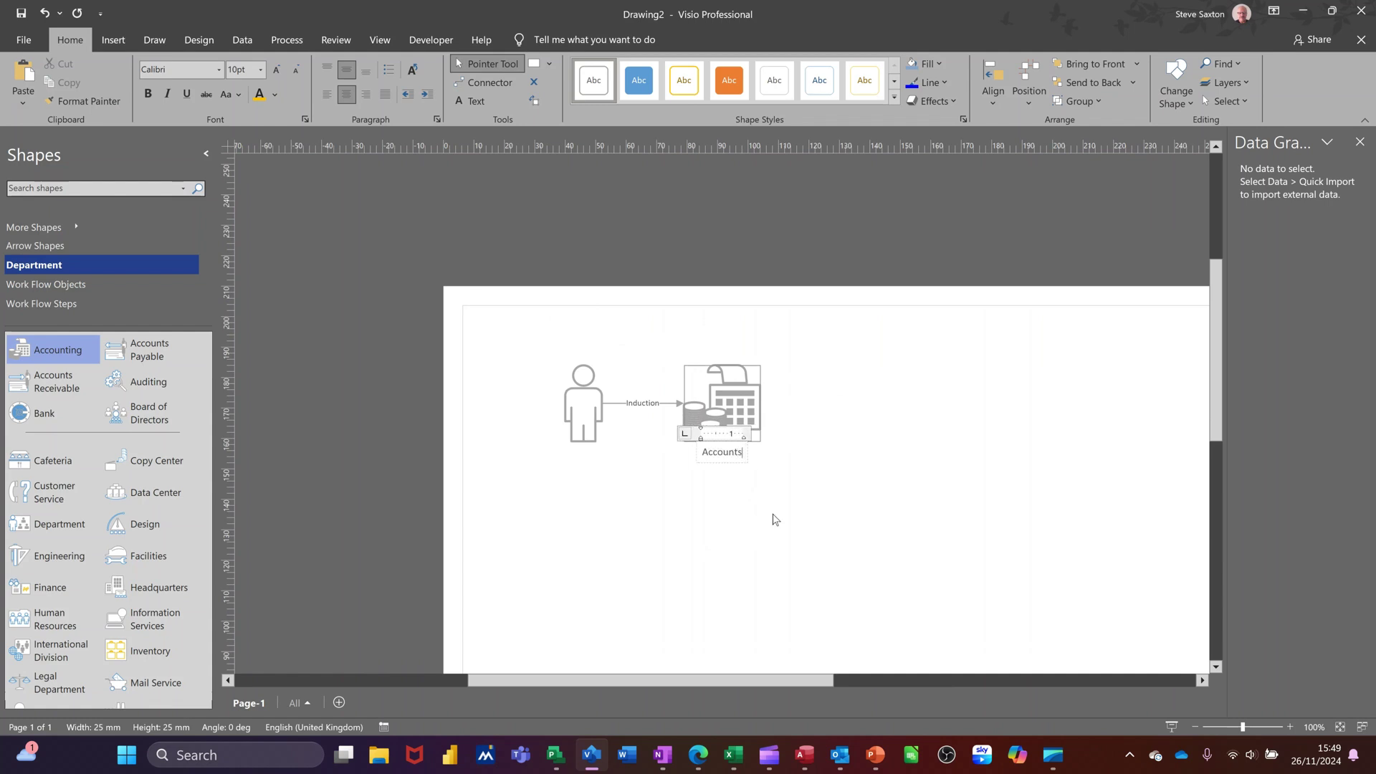
left_click(767, 473)
scroll(709, 423, "down", 2)
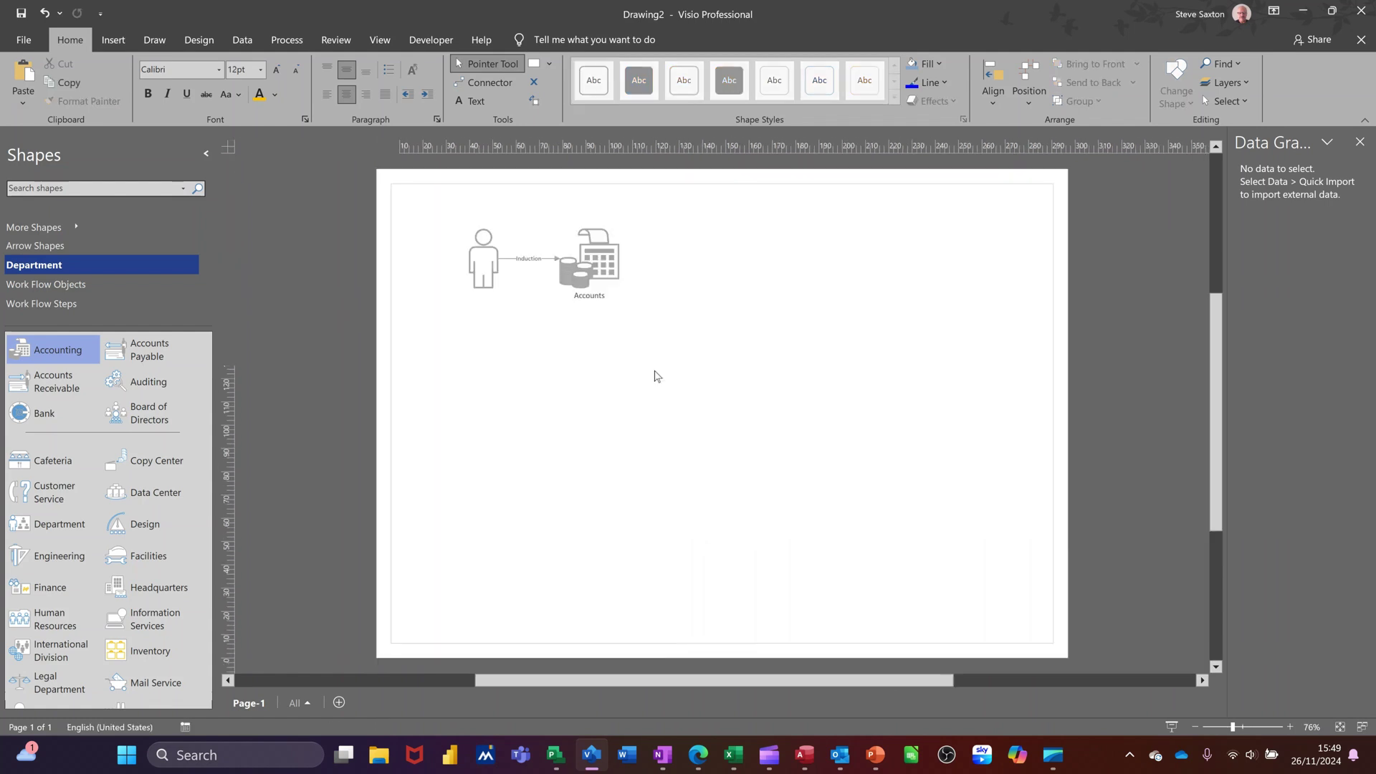
With Accounts selected and the Connector tool on, add a Work Flow Steps Task shape to its right
left_click(599, 258)
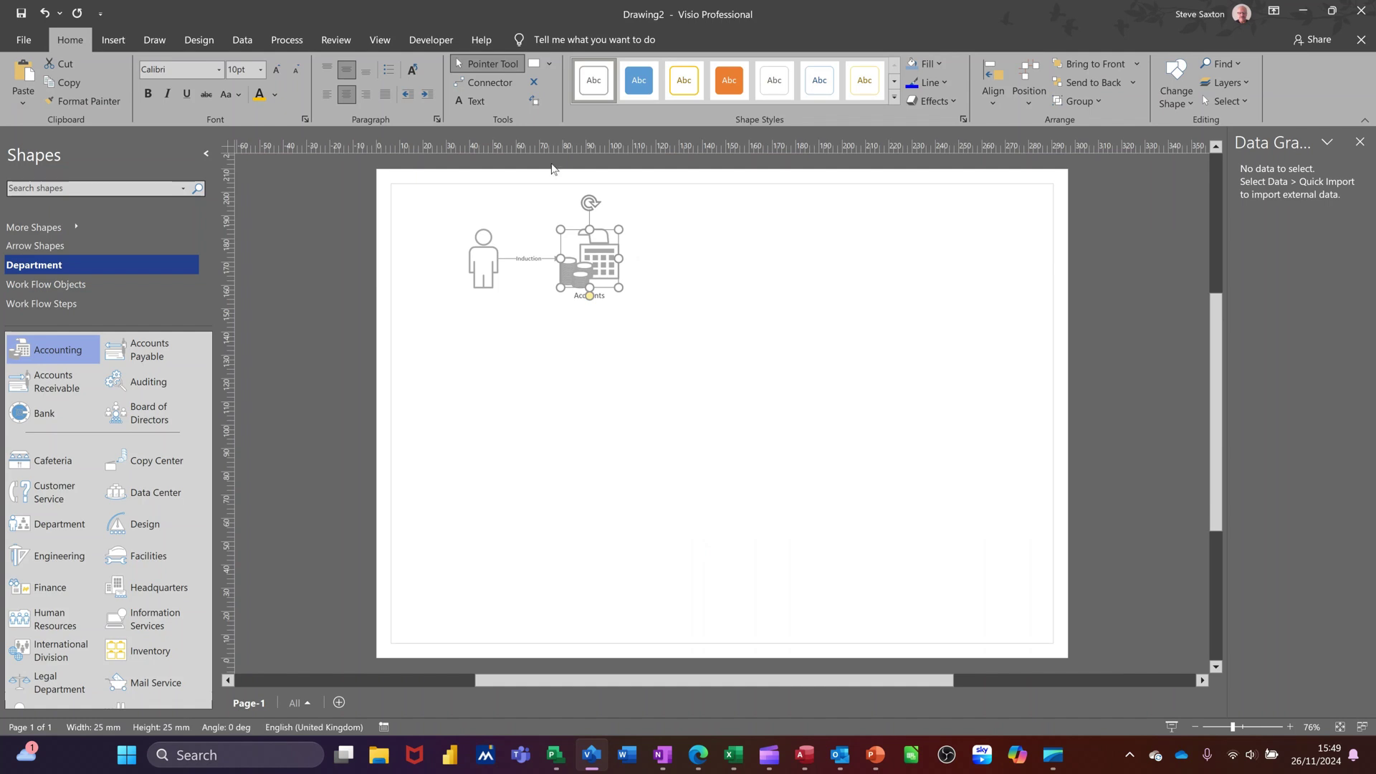
left_click(476, 85)
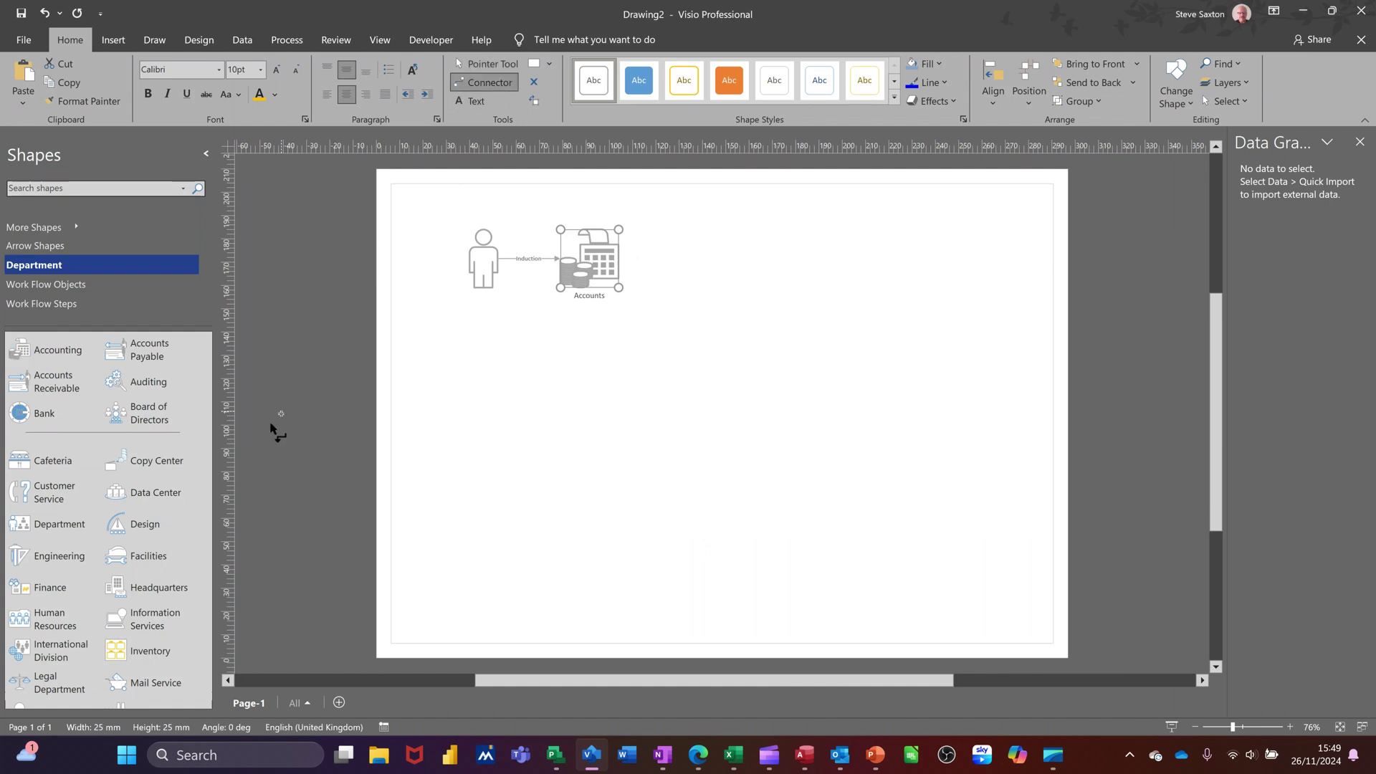
left_click(80, 285)
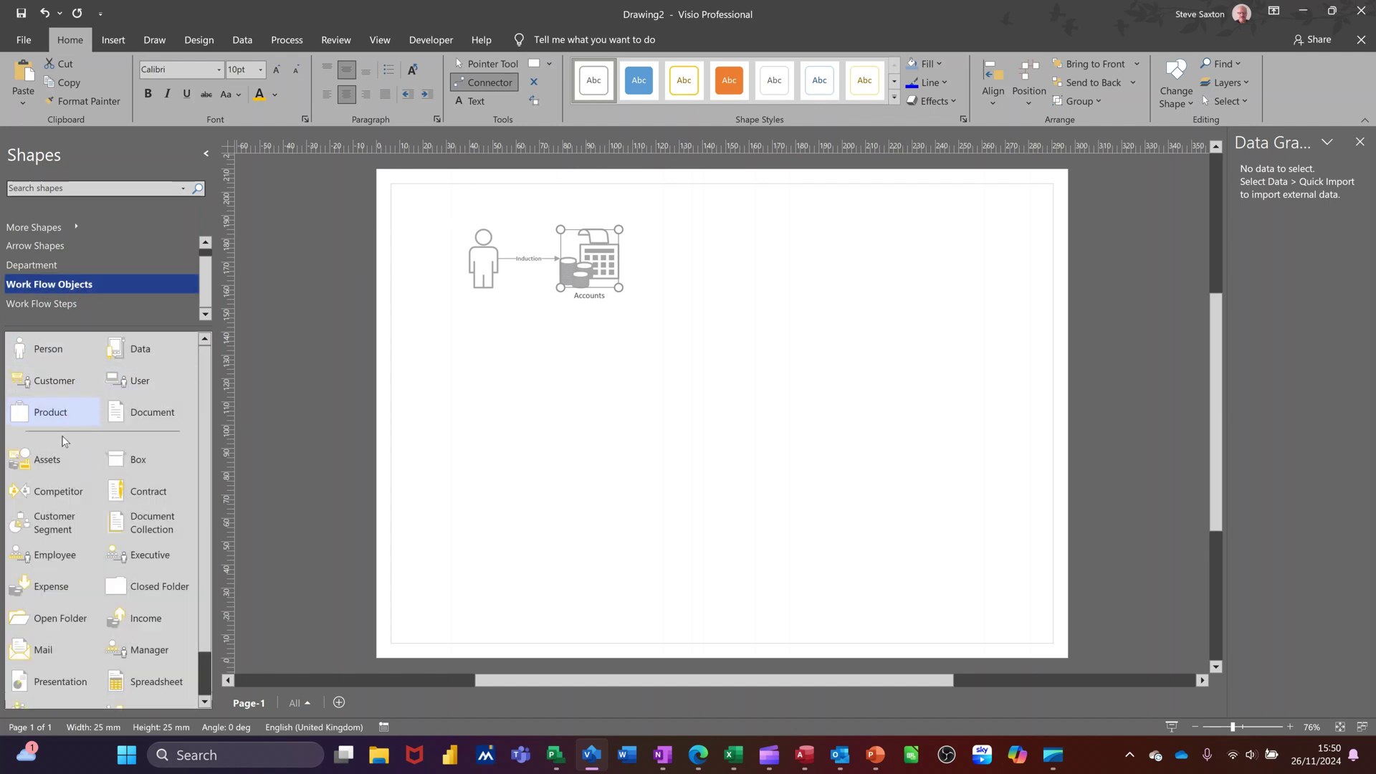
left_click(86, 306)
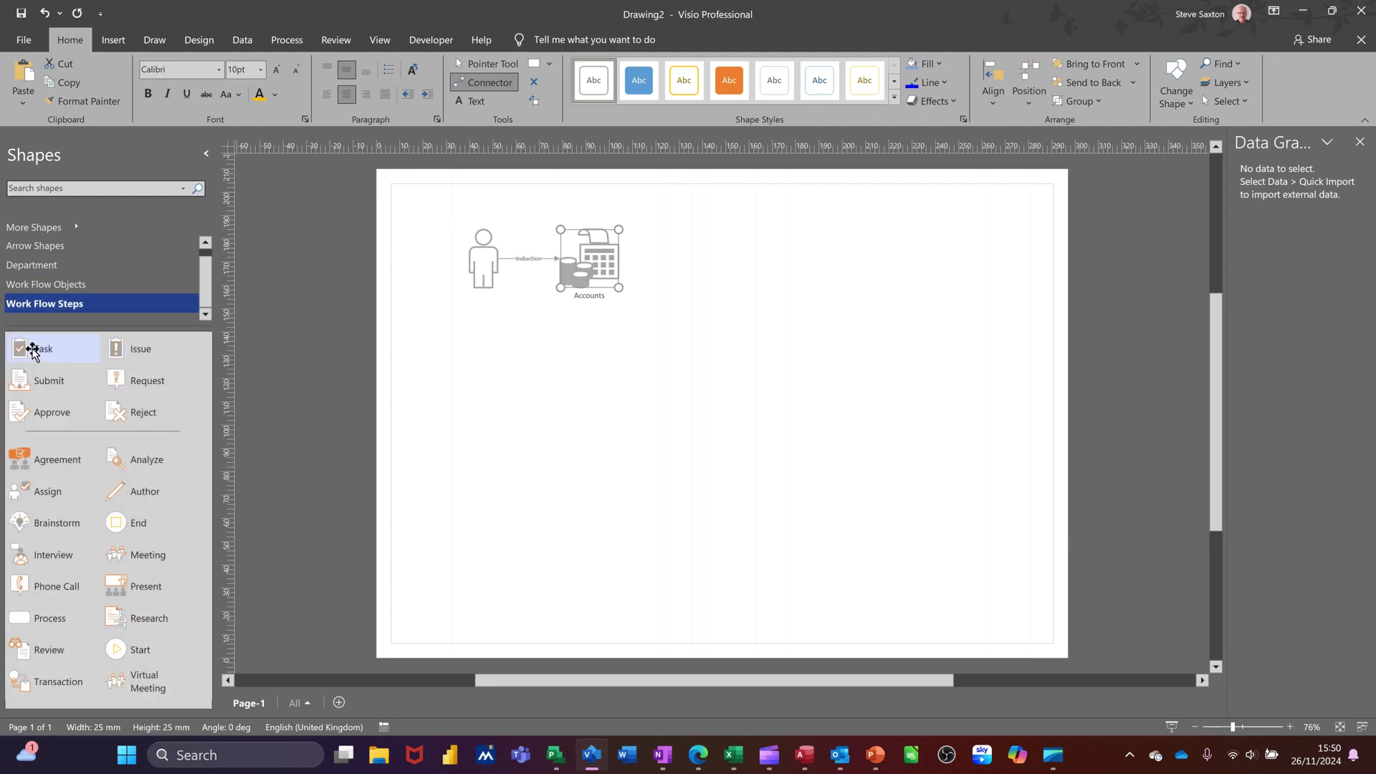
left_click_drag(32, 348, 712, 256)
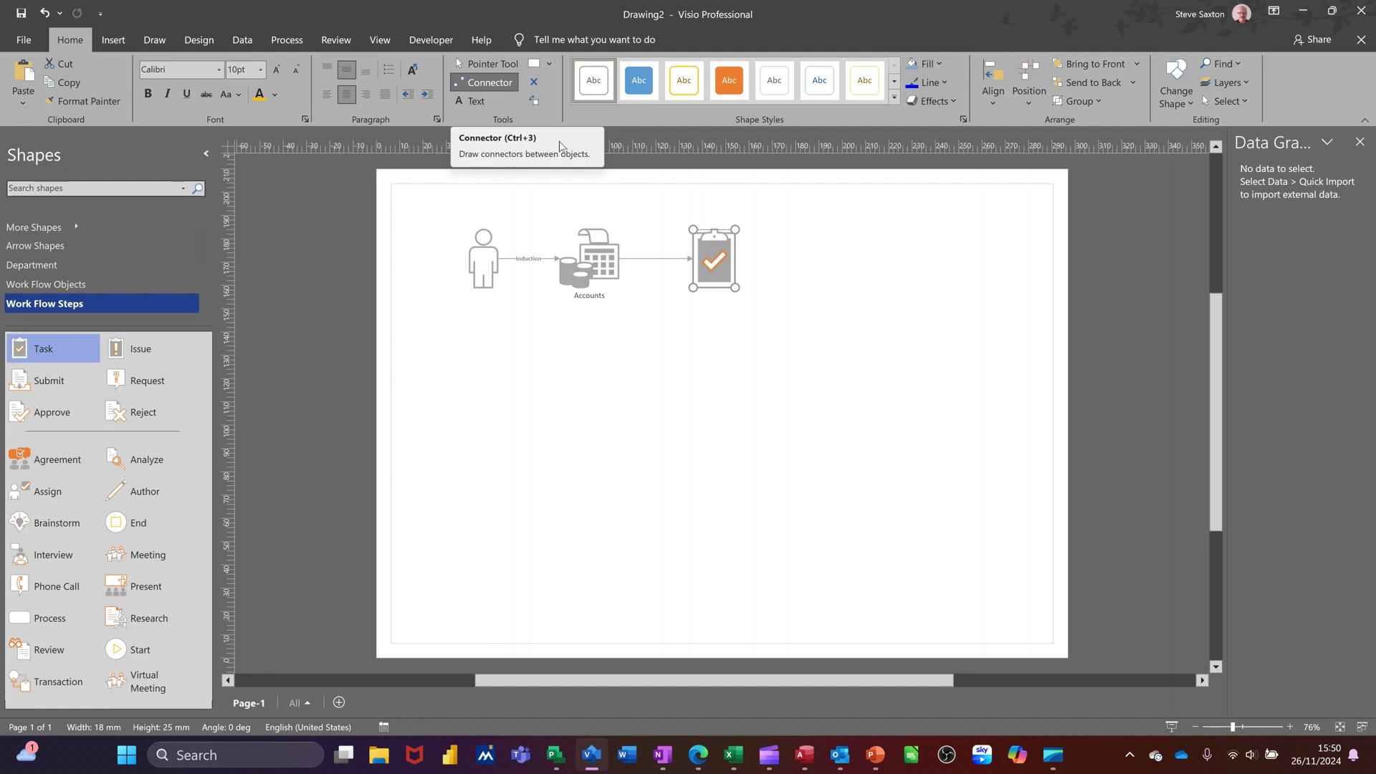
Delete a stray connector and label the Accounts-to-Task arrow 'Set up Pay'
left_click(562, 145)
left_click_drag(628, 333, 679, 409)
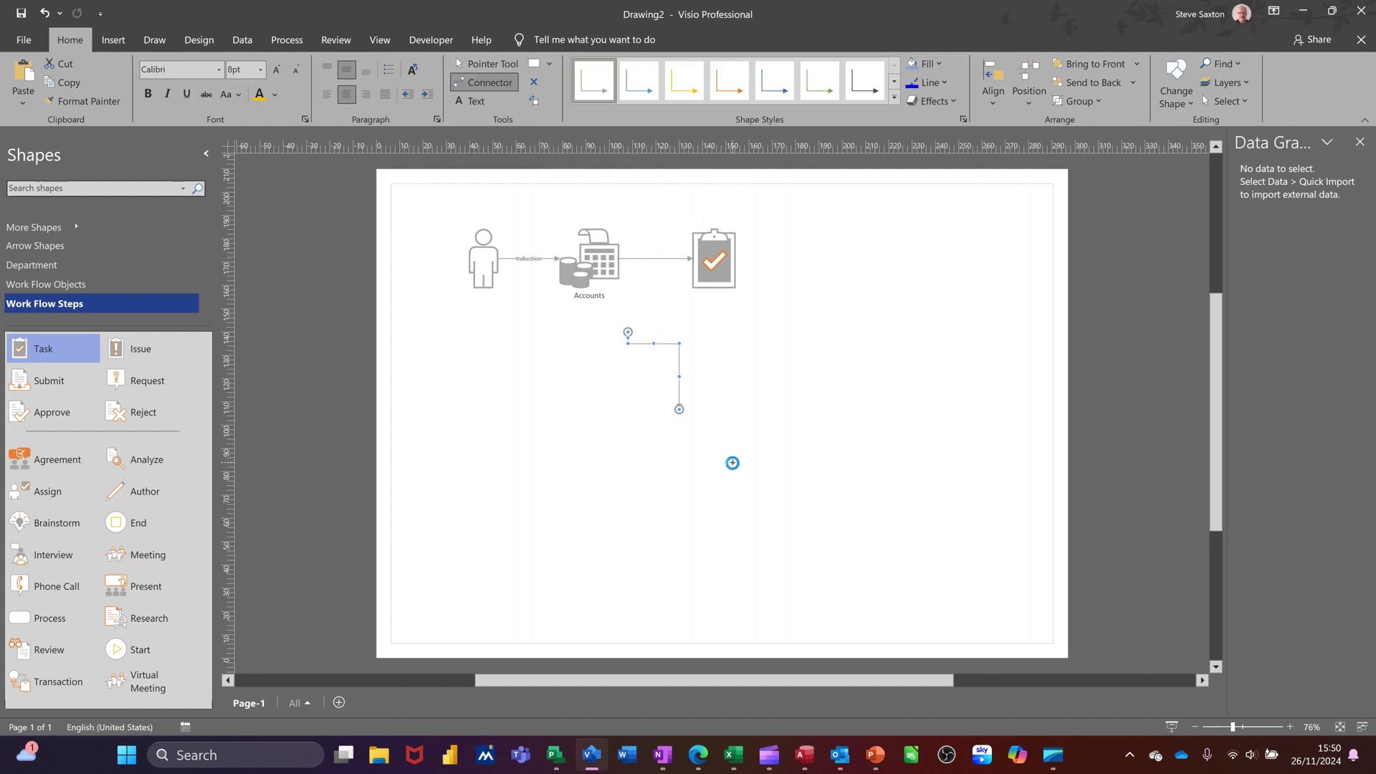
key("Delete")
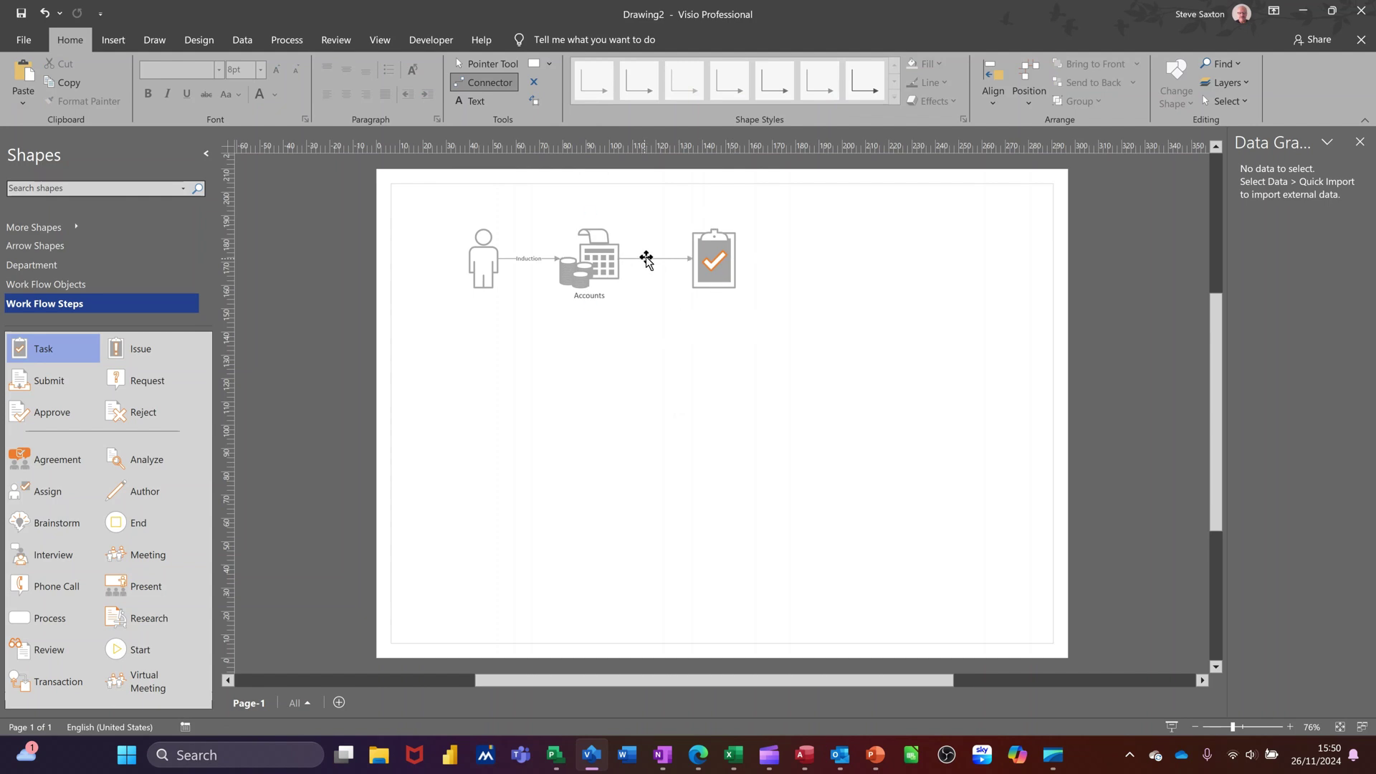
double_click(647, 258)
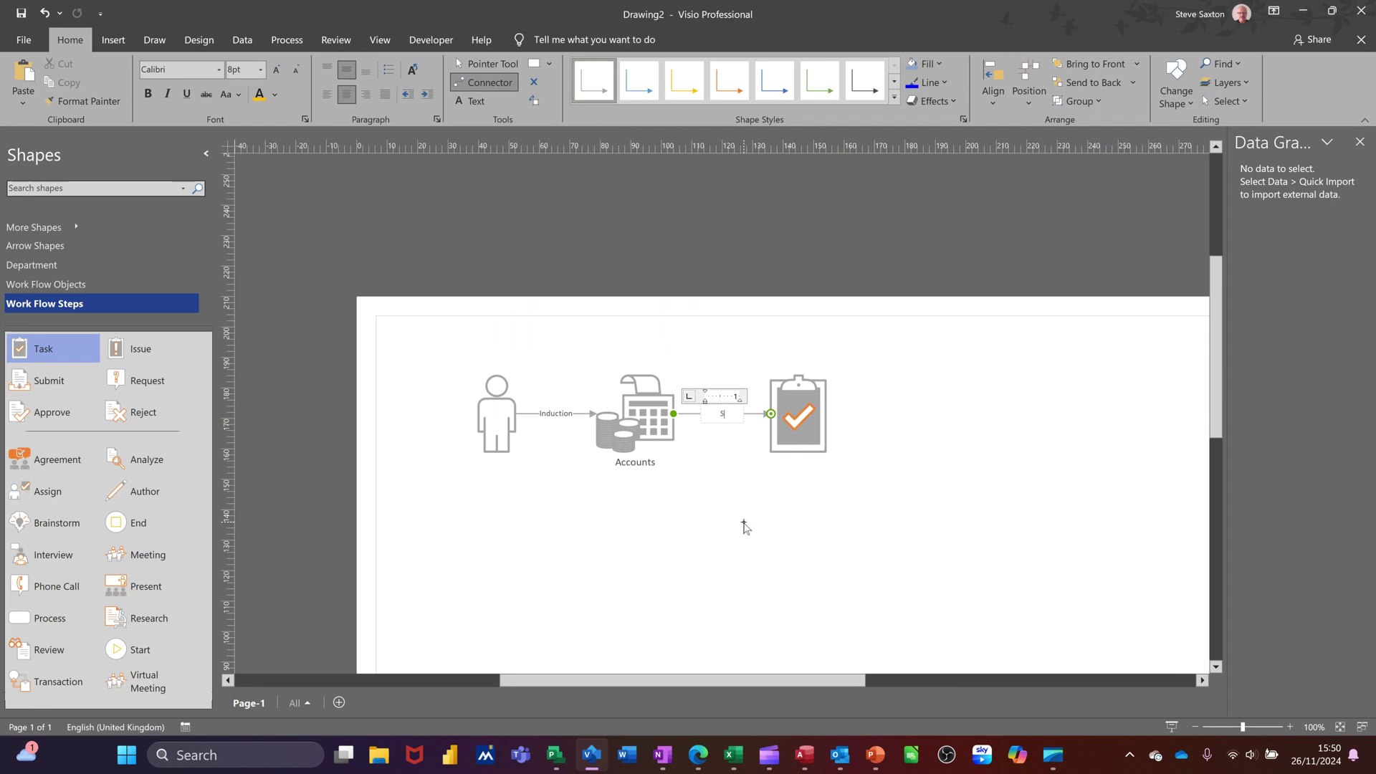
type("Set up Pay")
Place a Department shape right of the Task and label the joining arrow 'Allocate'
left_click(790, 424)
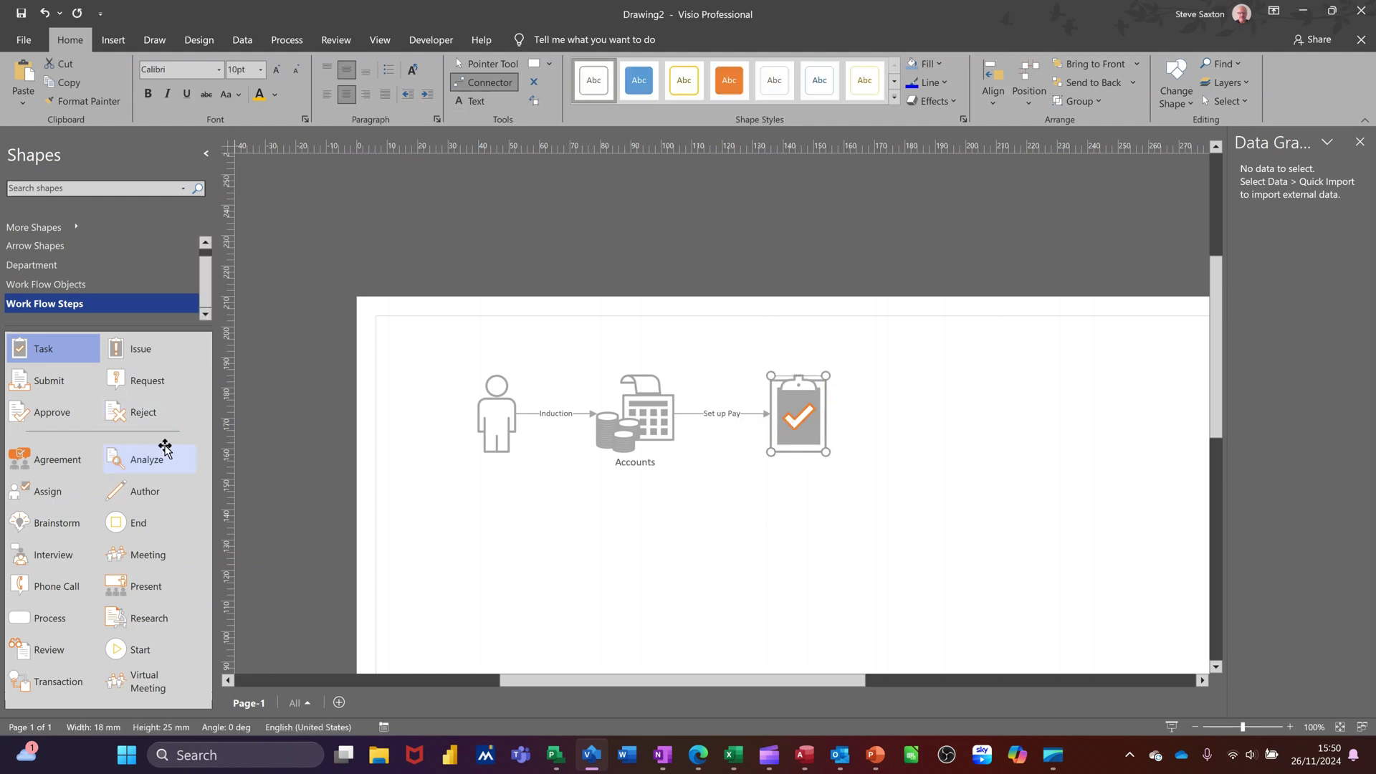
left_click(71, 267)
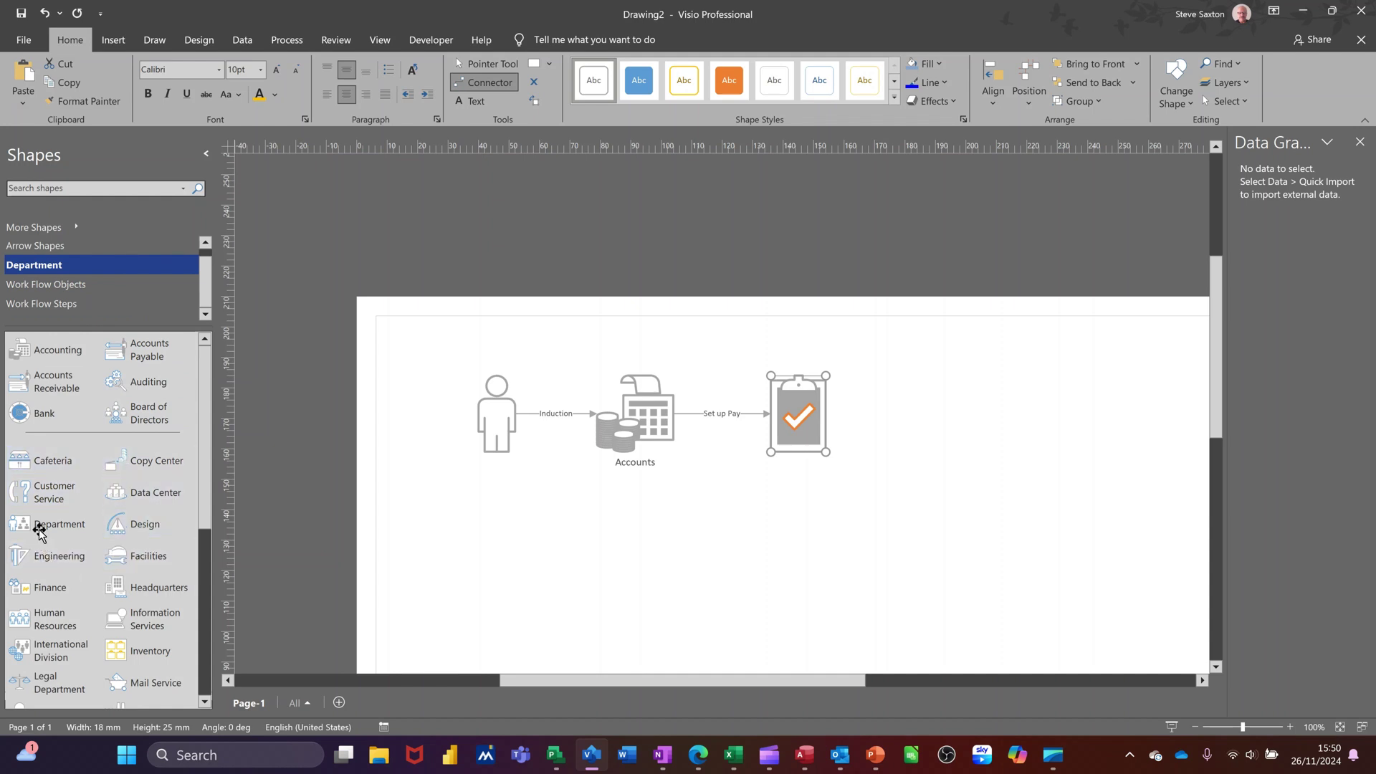
left_click_drag(39, 532, 934, 410)
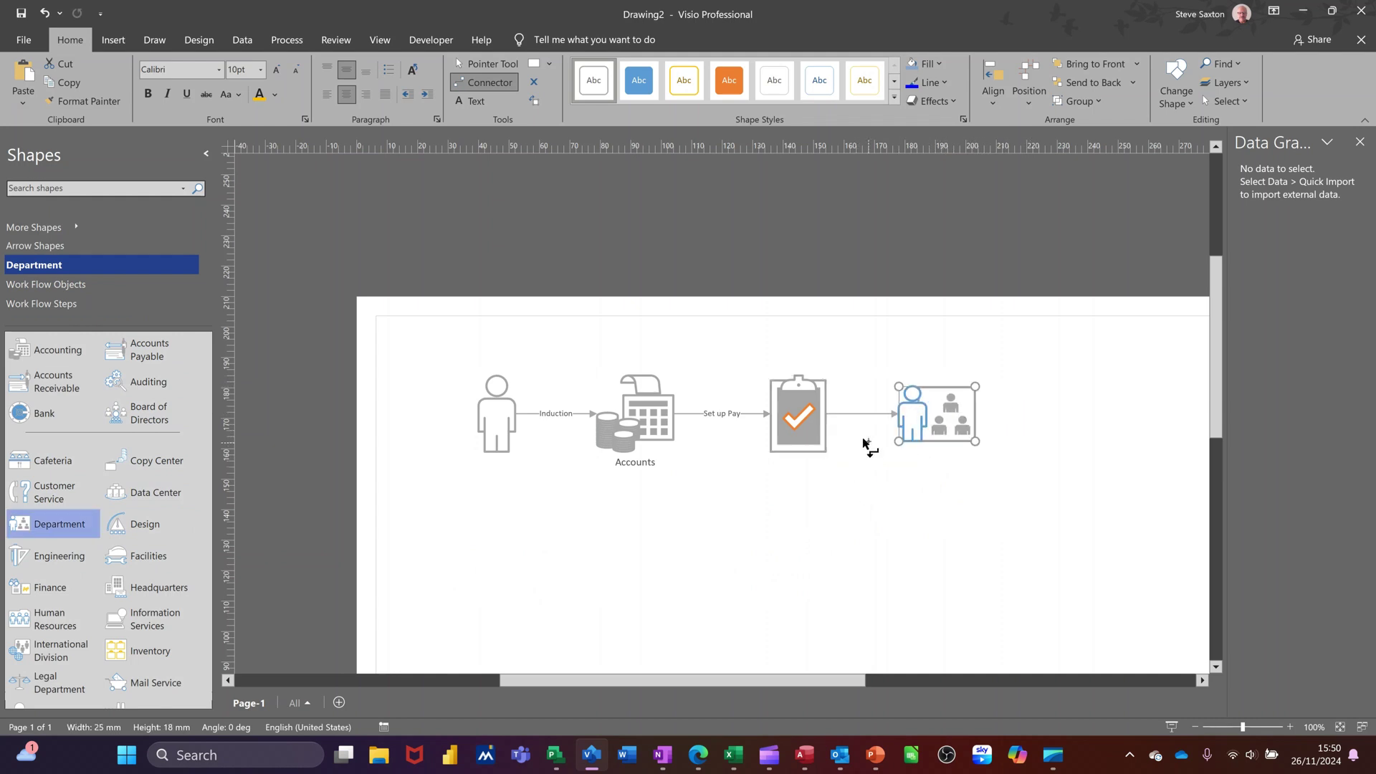
double_click(855, 418)
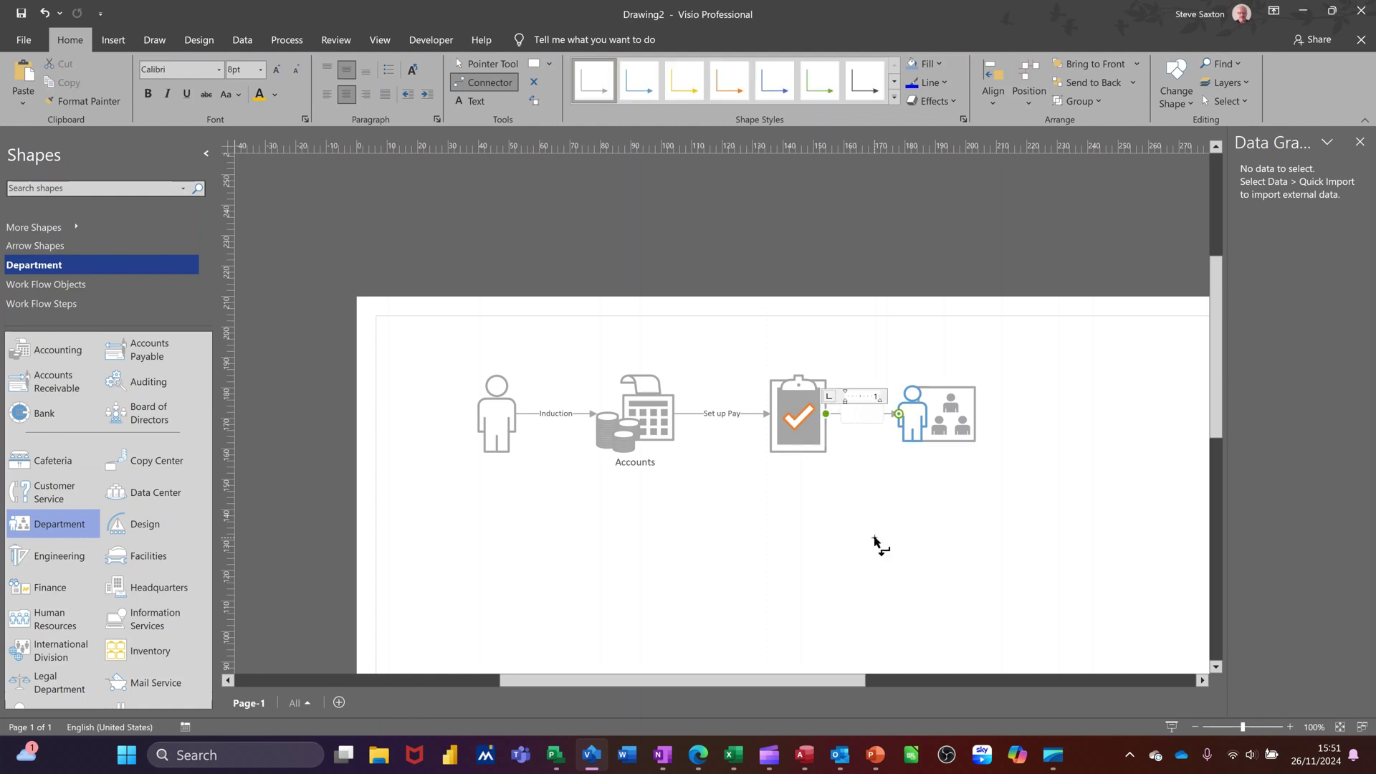
type("Allocate")
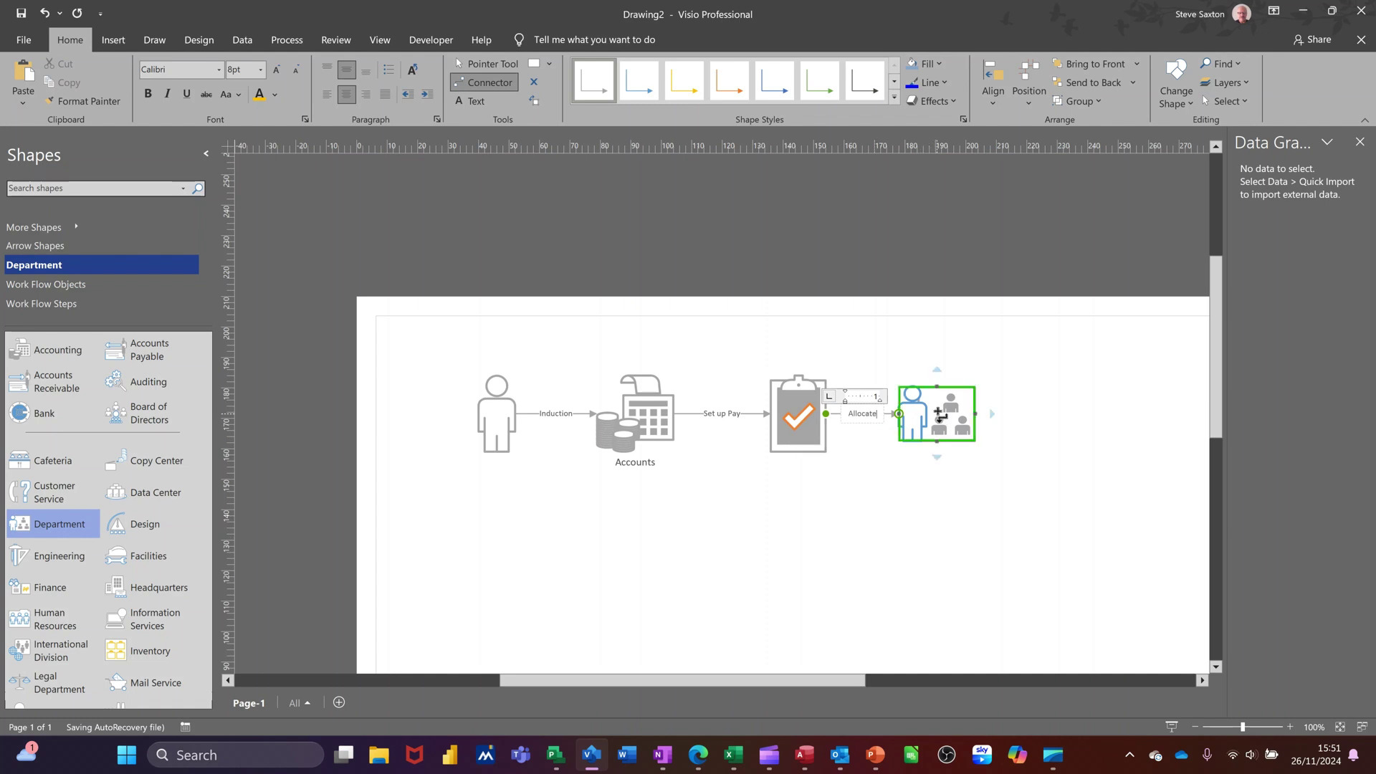
Caption the new shape 'Department' and clear the selection
double_click(937, 425)
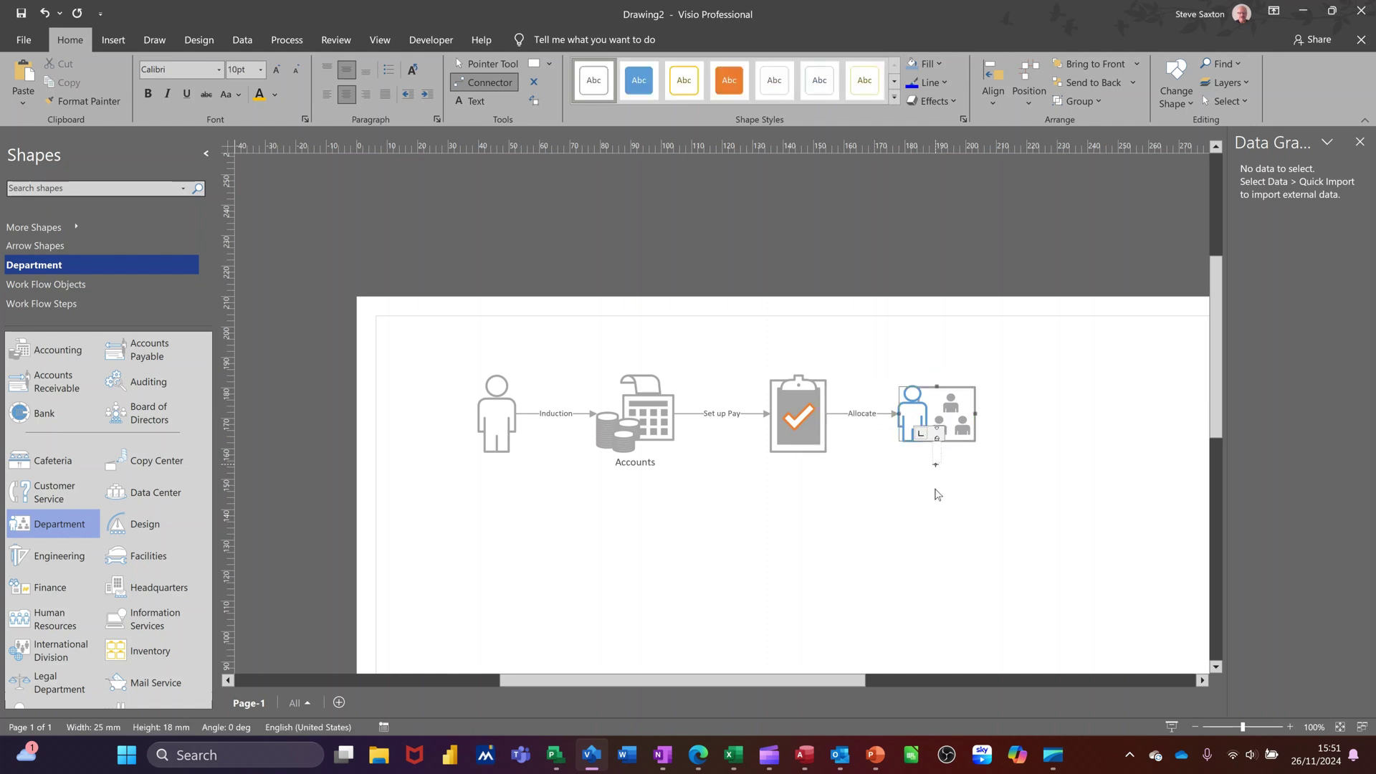
type("De")
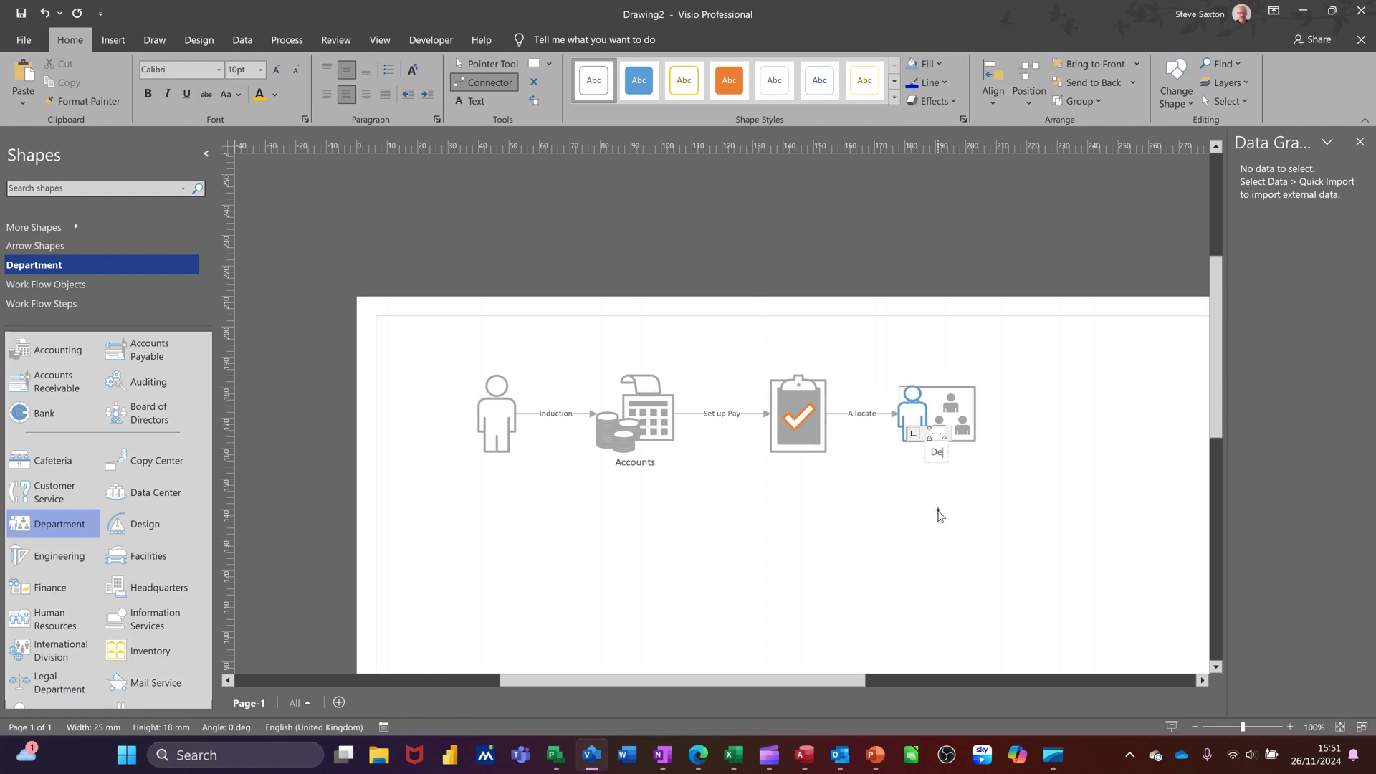
type("partment")
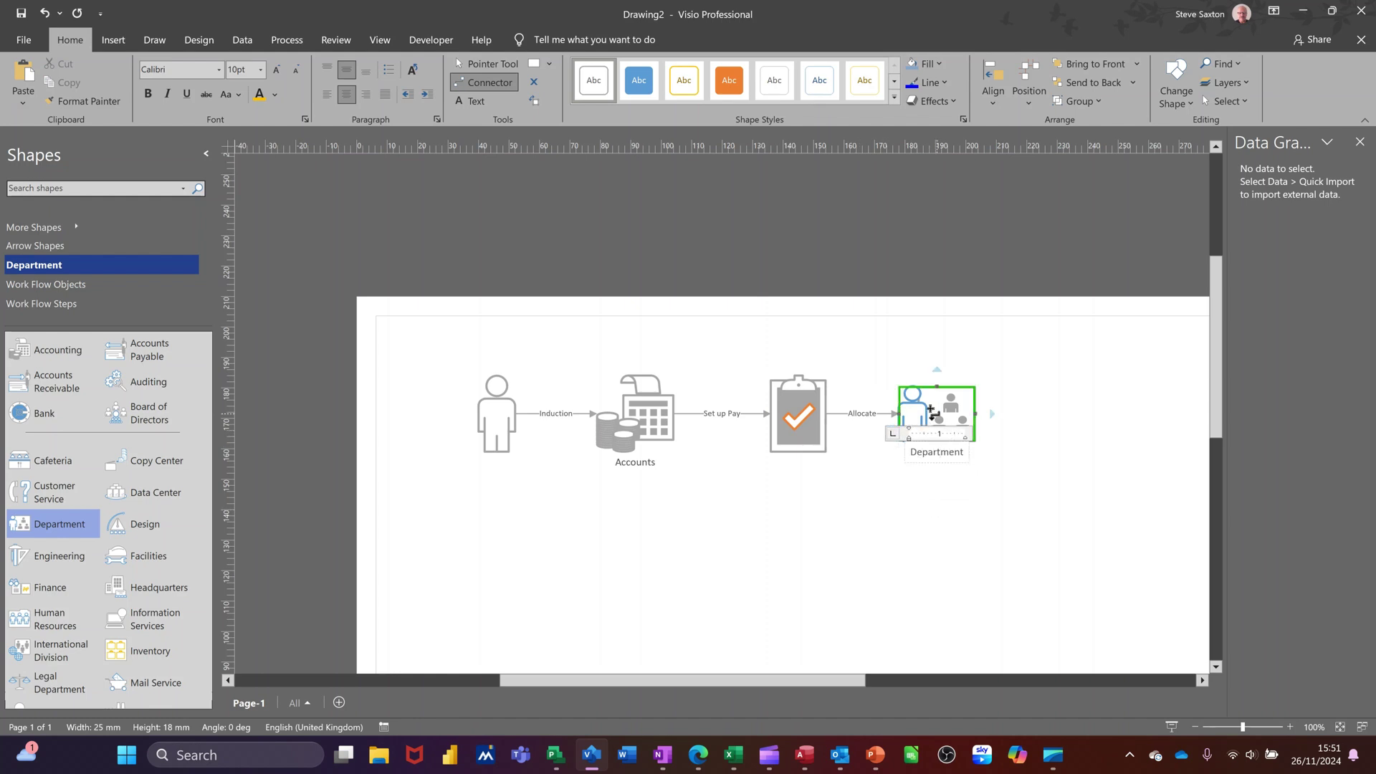
key("Escape")
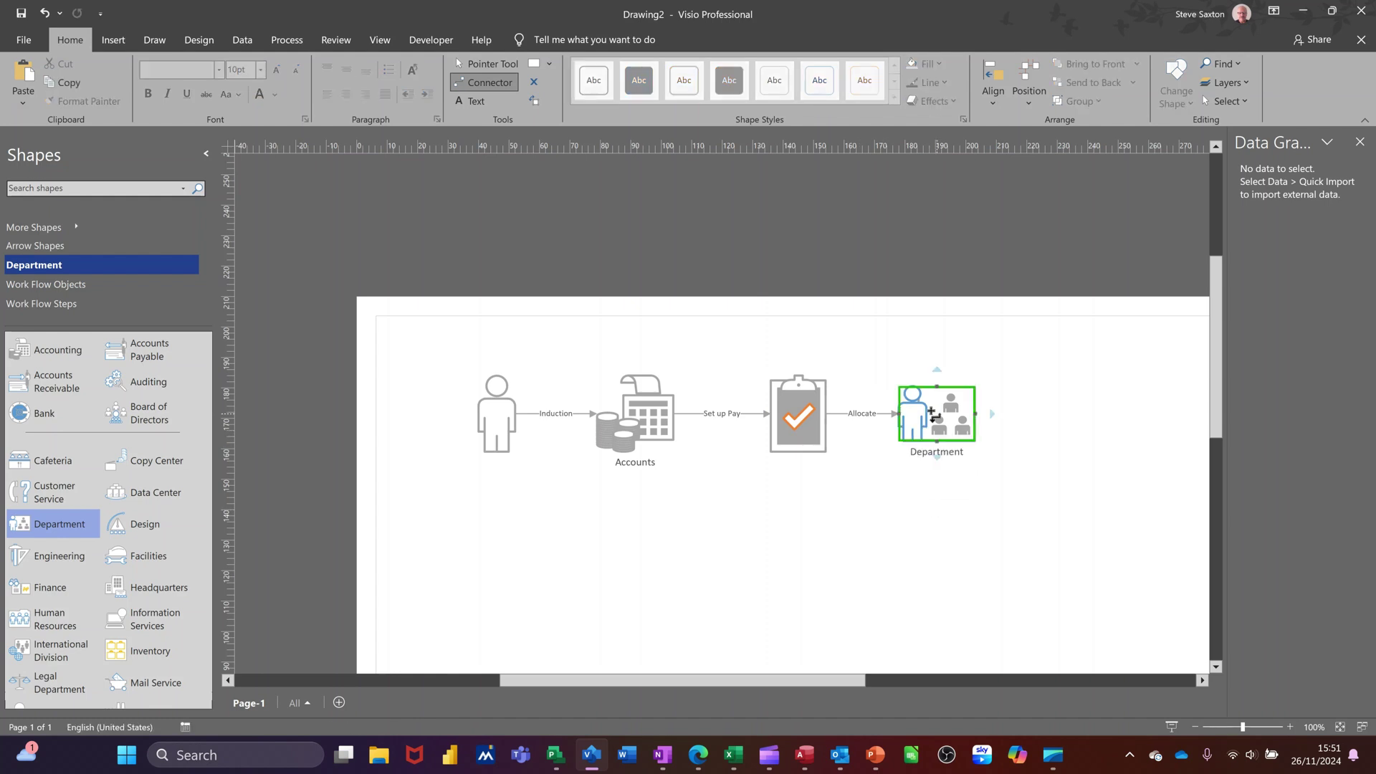
left_click(559, 475)
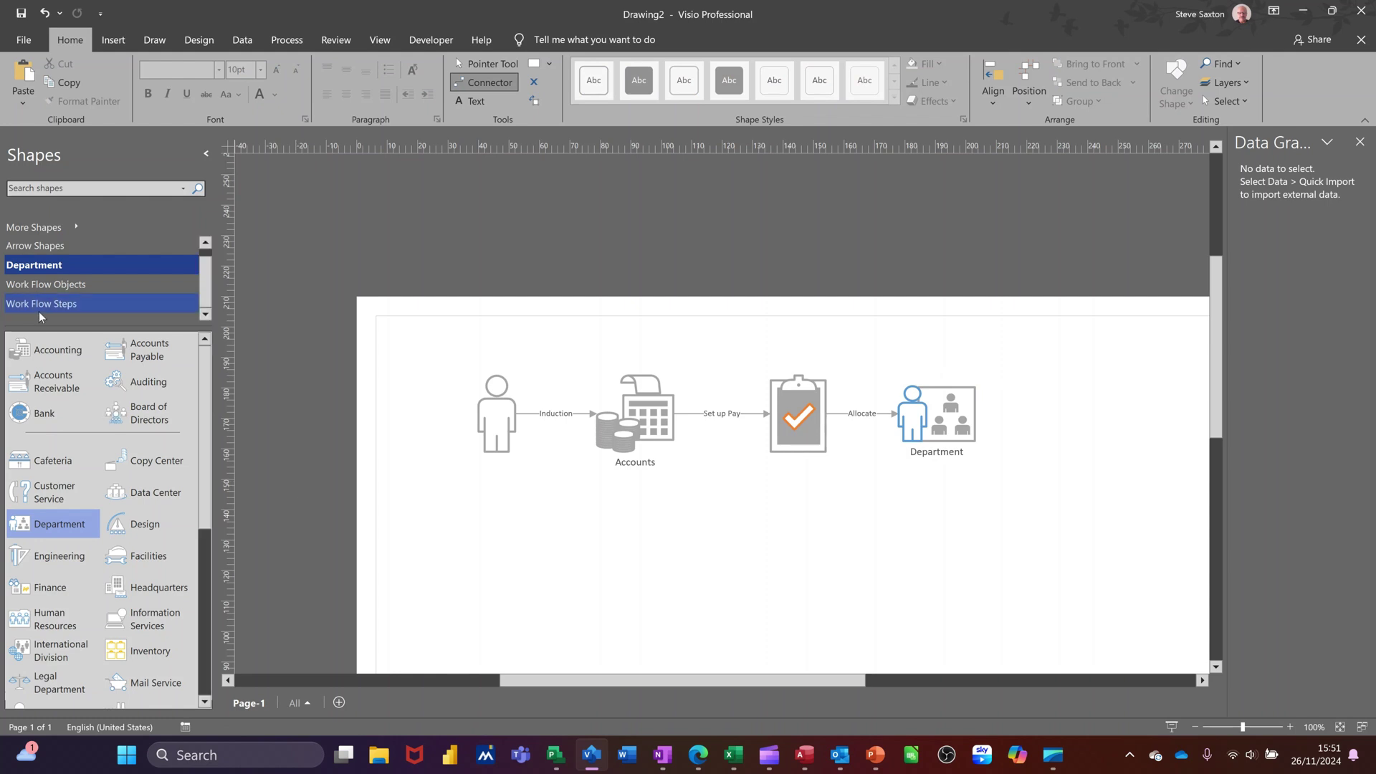
Open the Work Flow Objects stencil in the Shapes pane
left_click(47, 285)
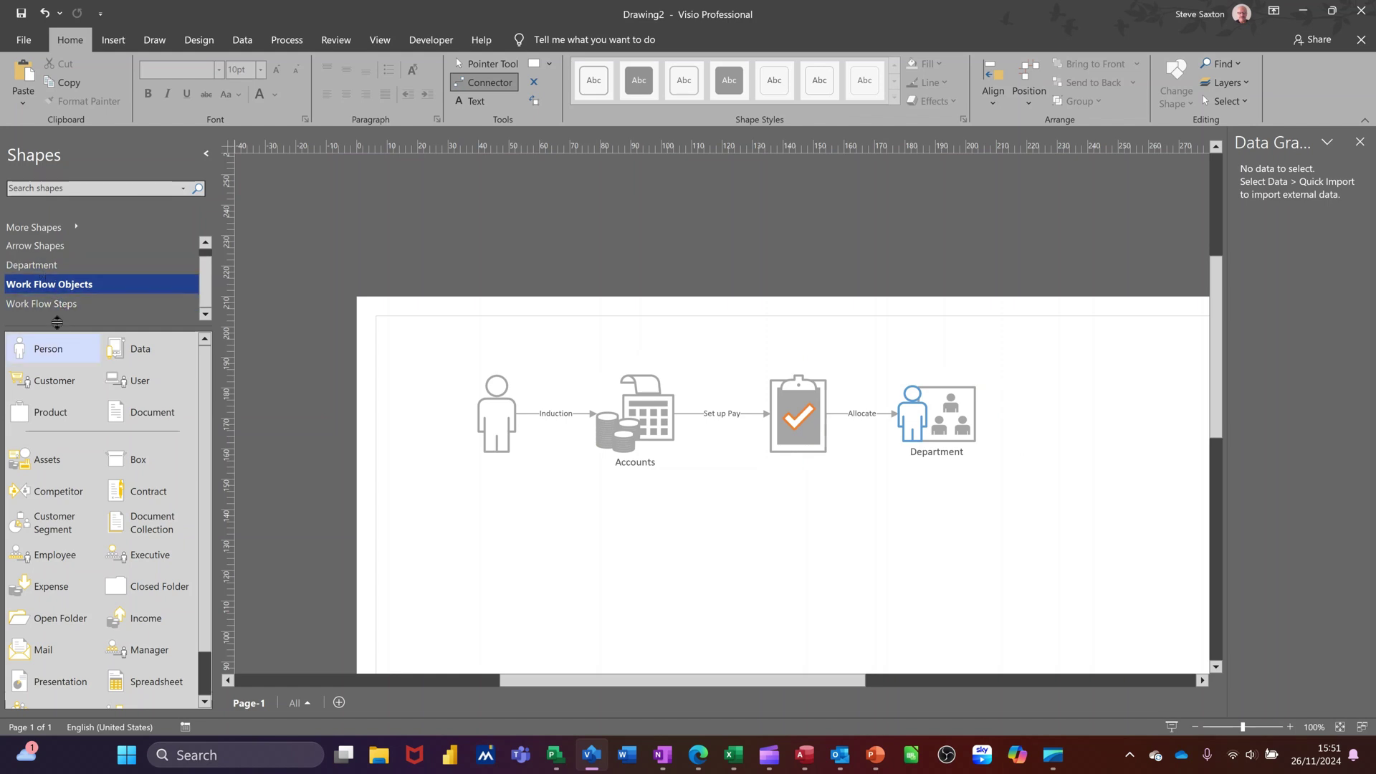
Drop a Work Flow Steps Task shape directly beneath Department, redoing a misplaced first attempt
left_click(54, 306)
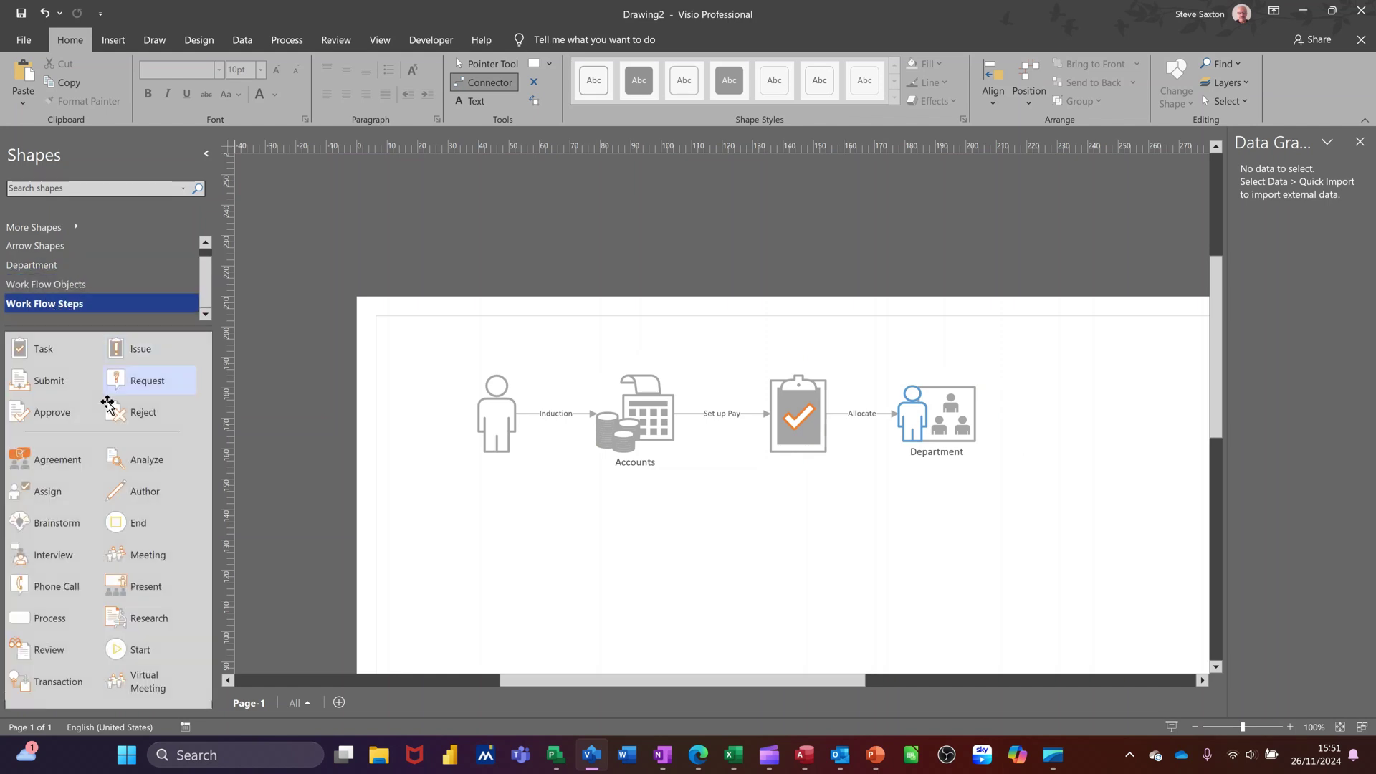
left_click_drag(33, 355, 943, 544)
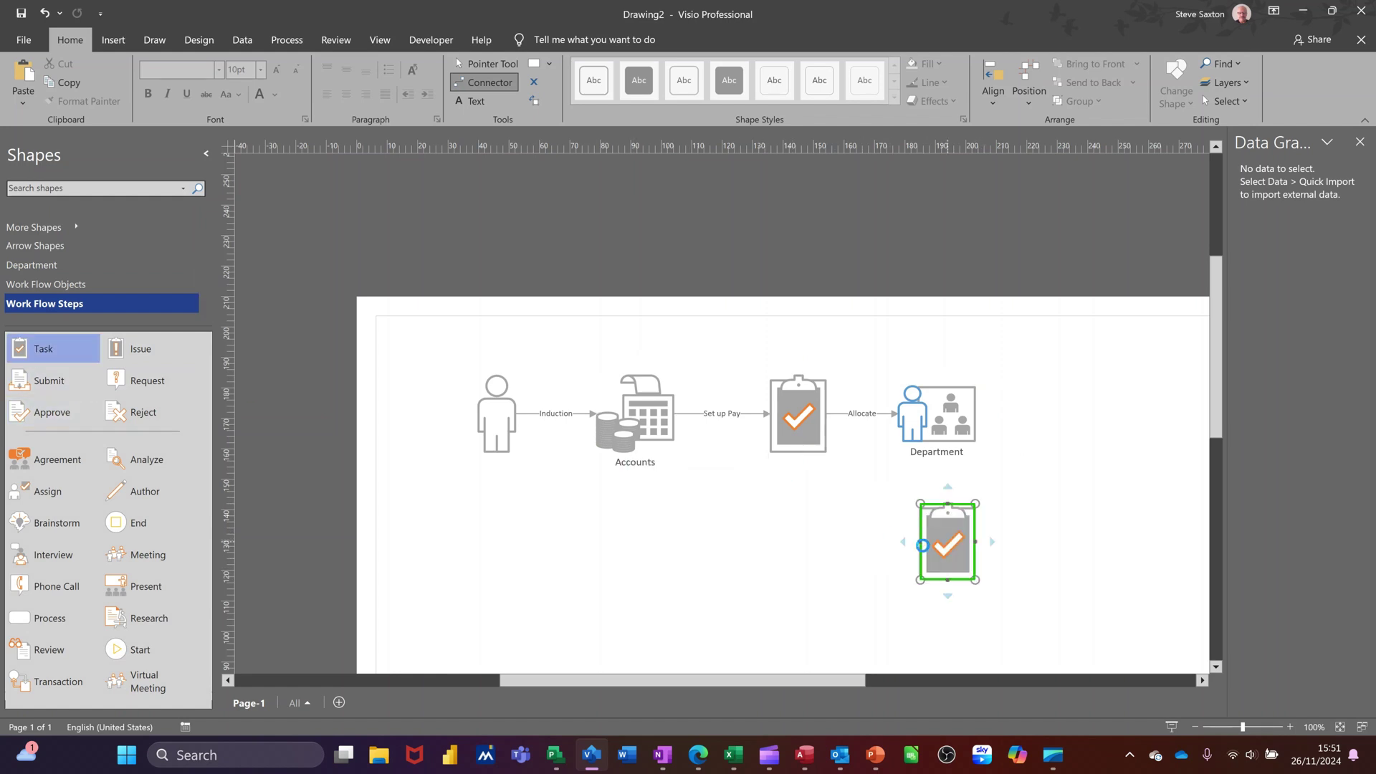
mouse_move(977, 459)
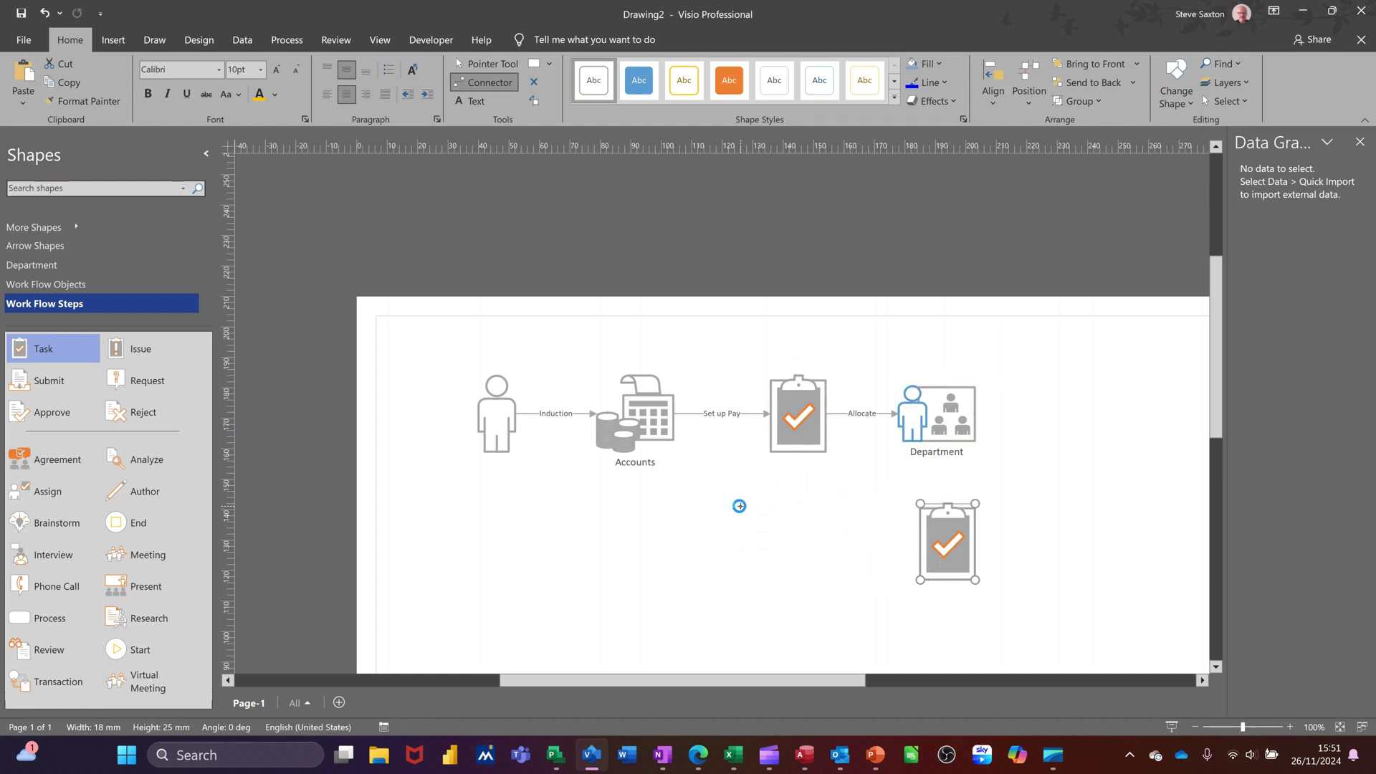
key("Delete")
left_click(941, 429)
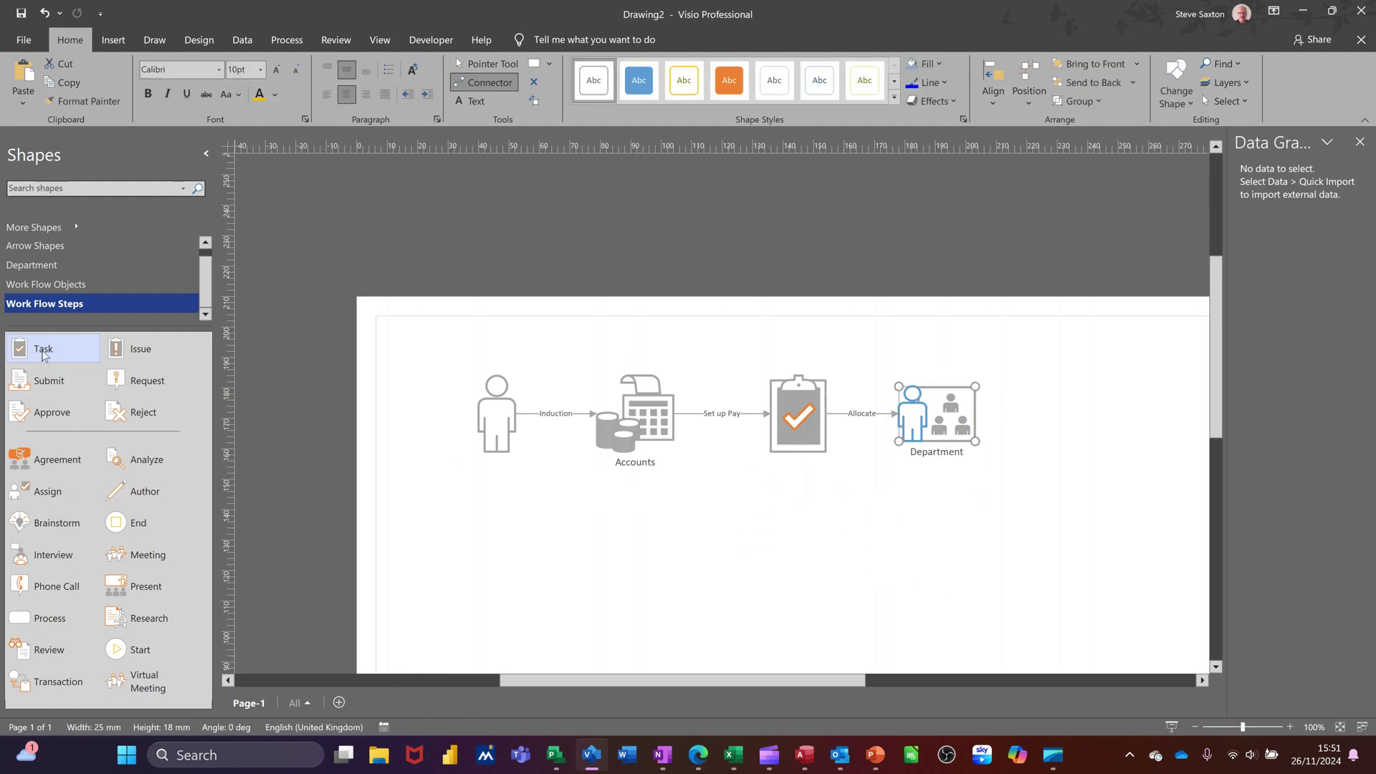
left_click_drag(43, 354, 944, 545)
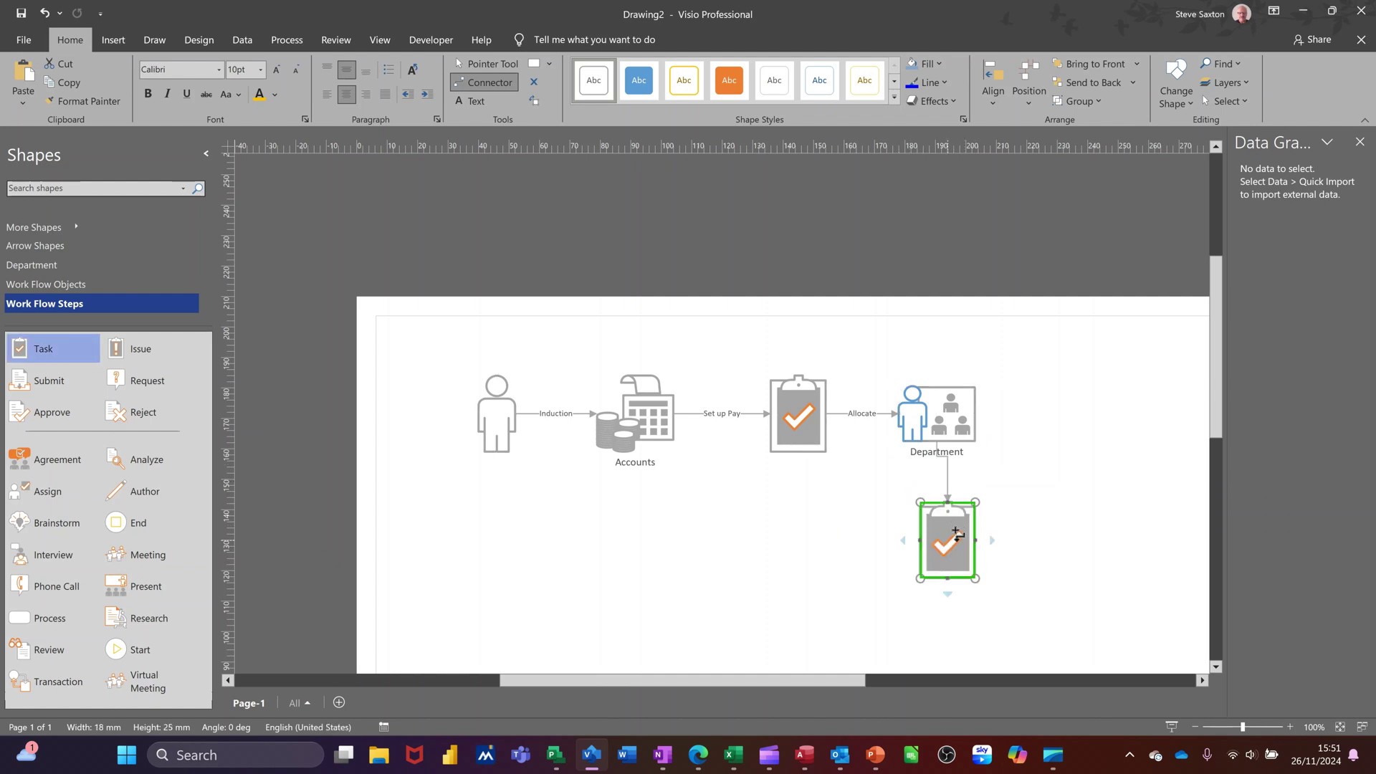
Label the arrow from Department to the new Task 'IT Set up'
left_click(944, 500)
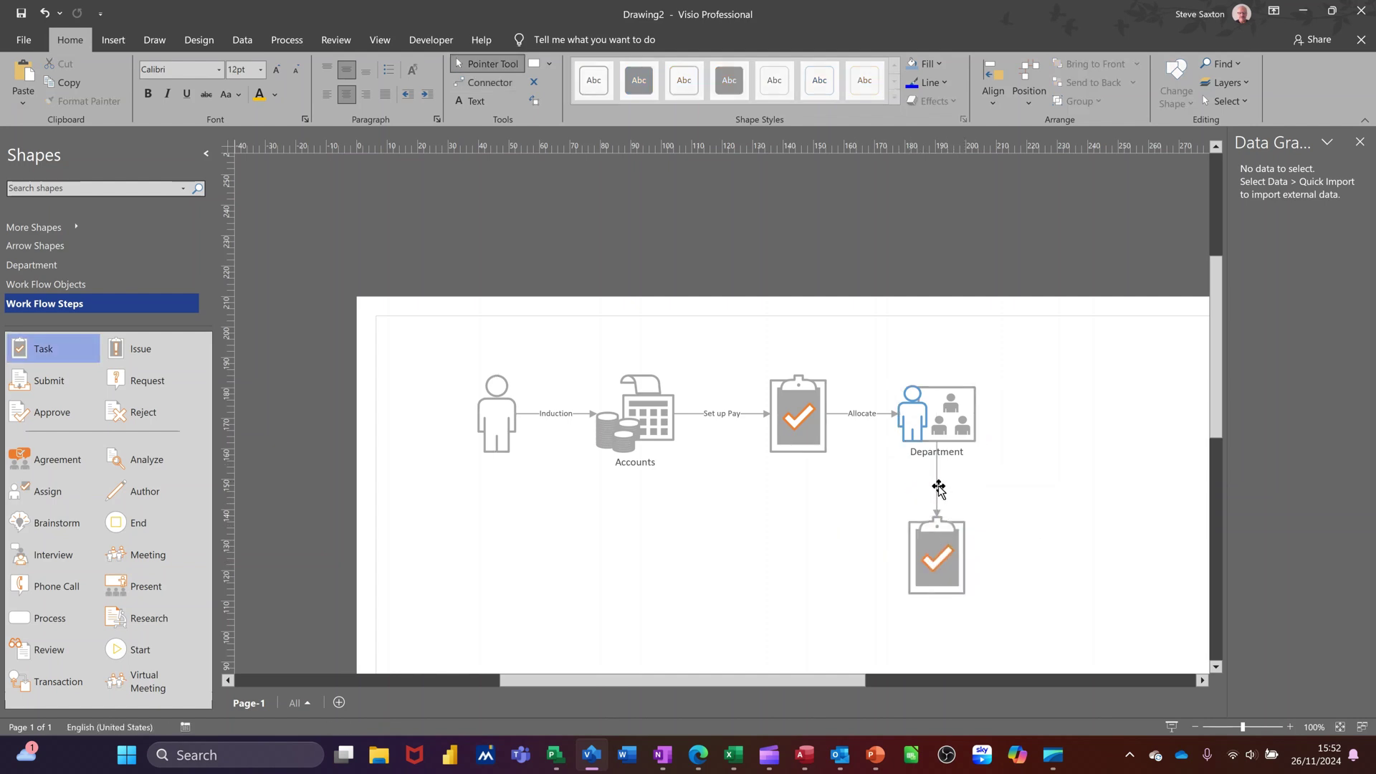
left_click(939, 490)
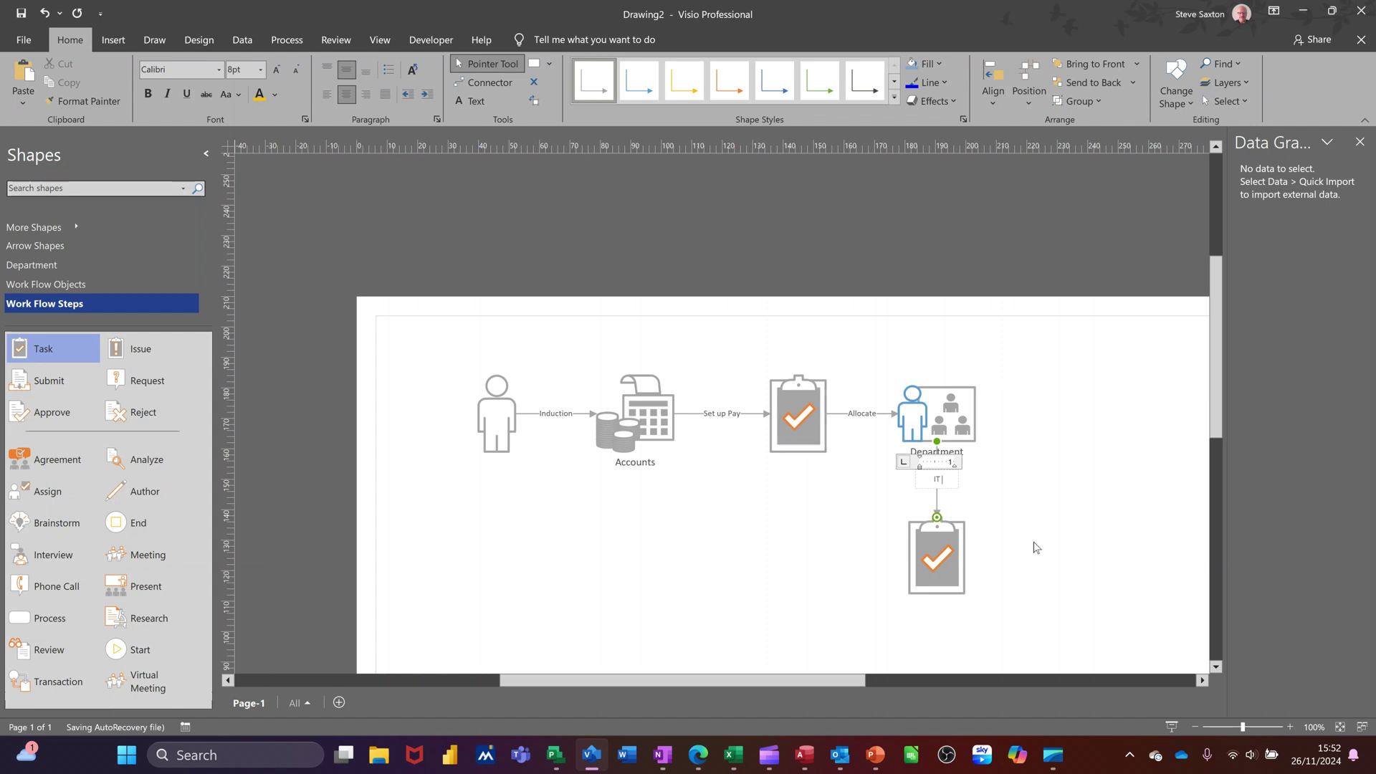
type("IT SEt up")
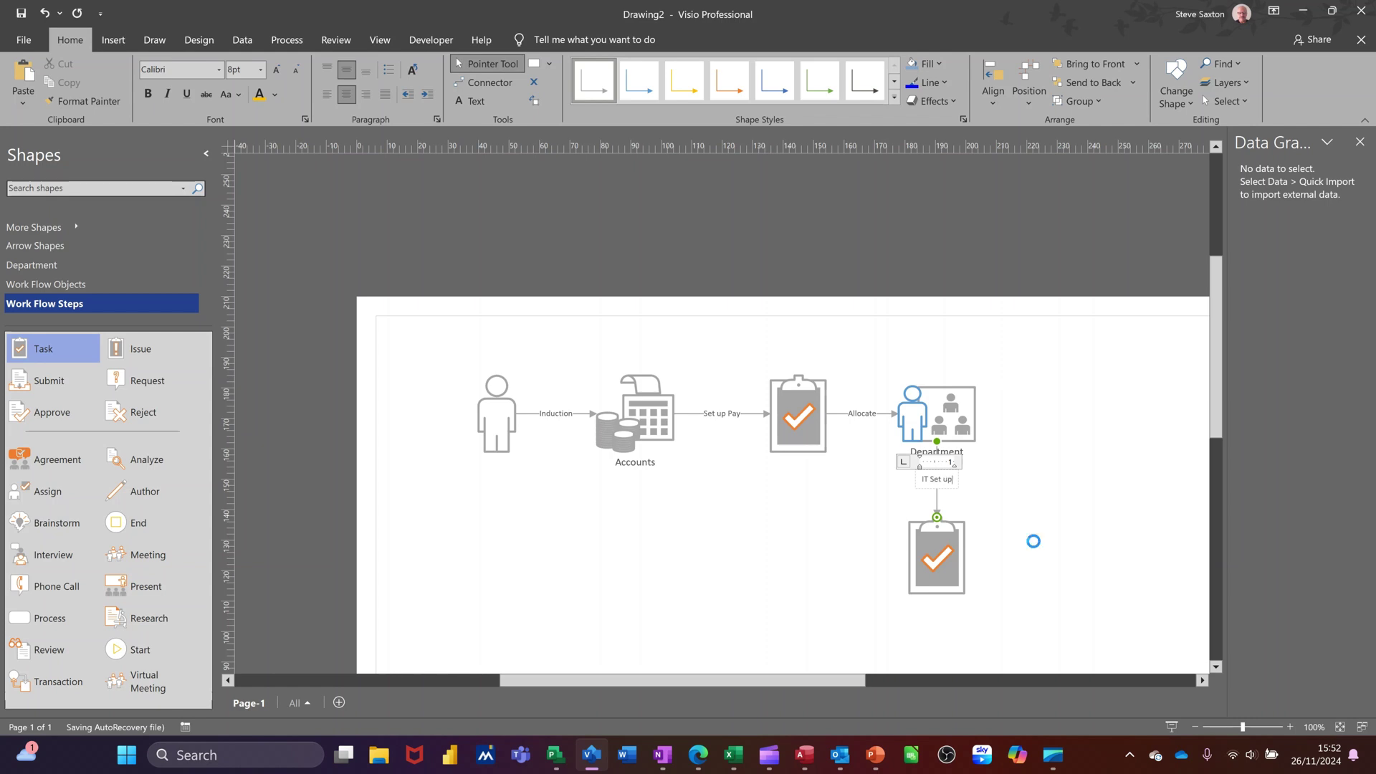
Add an Engineering shape left of the lower Task and connect the Task to it
left_click(943, 566)
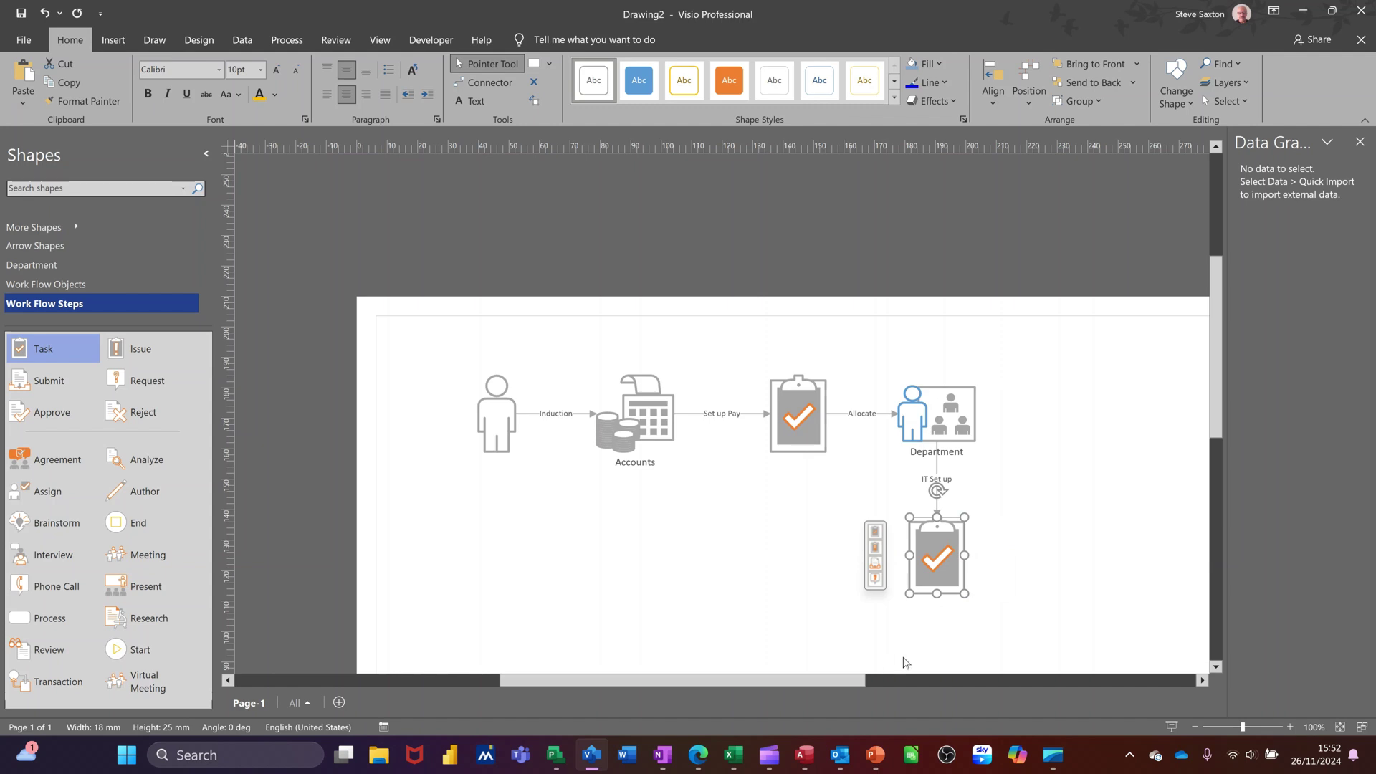
left_click(60, 268)
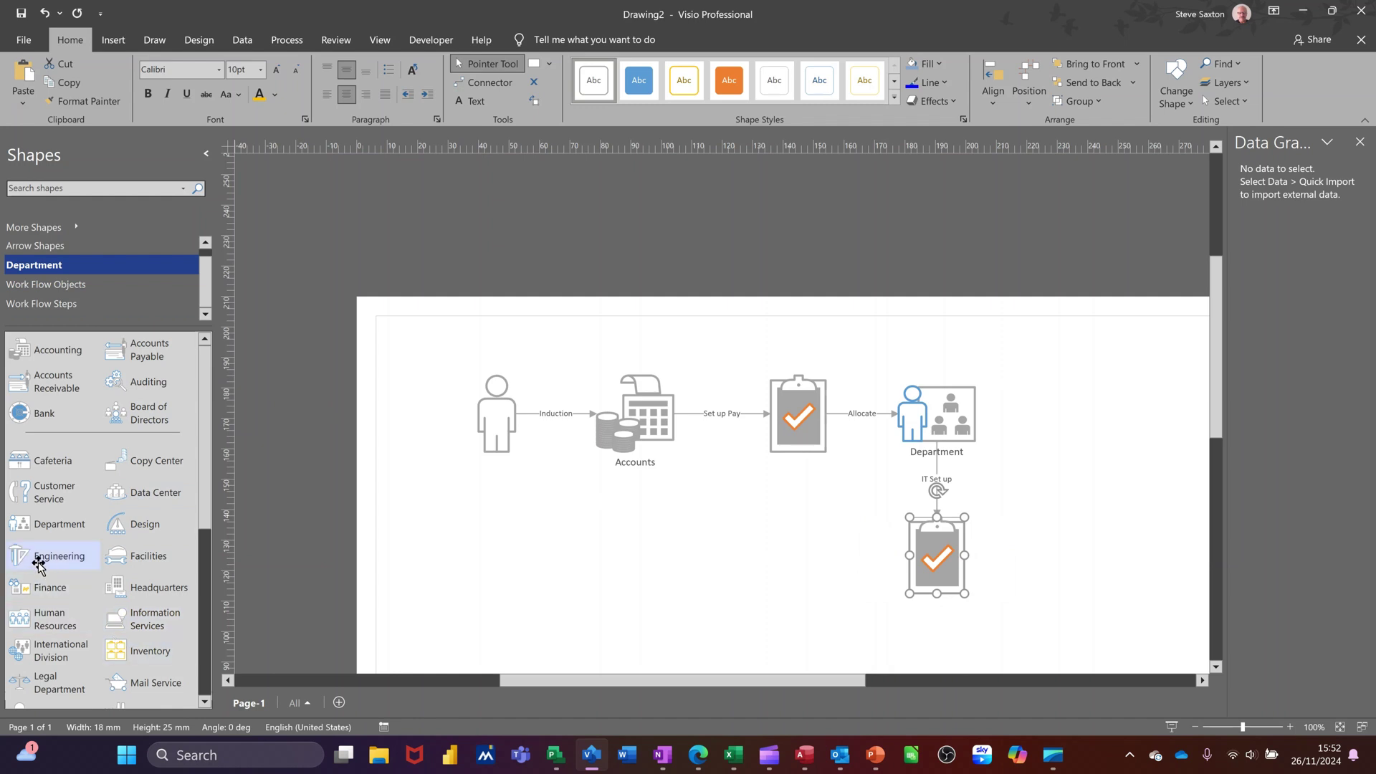
left_click_drag(36, 561, 746, 563)
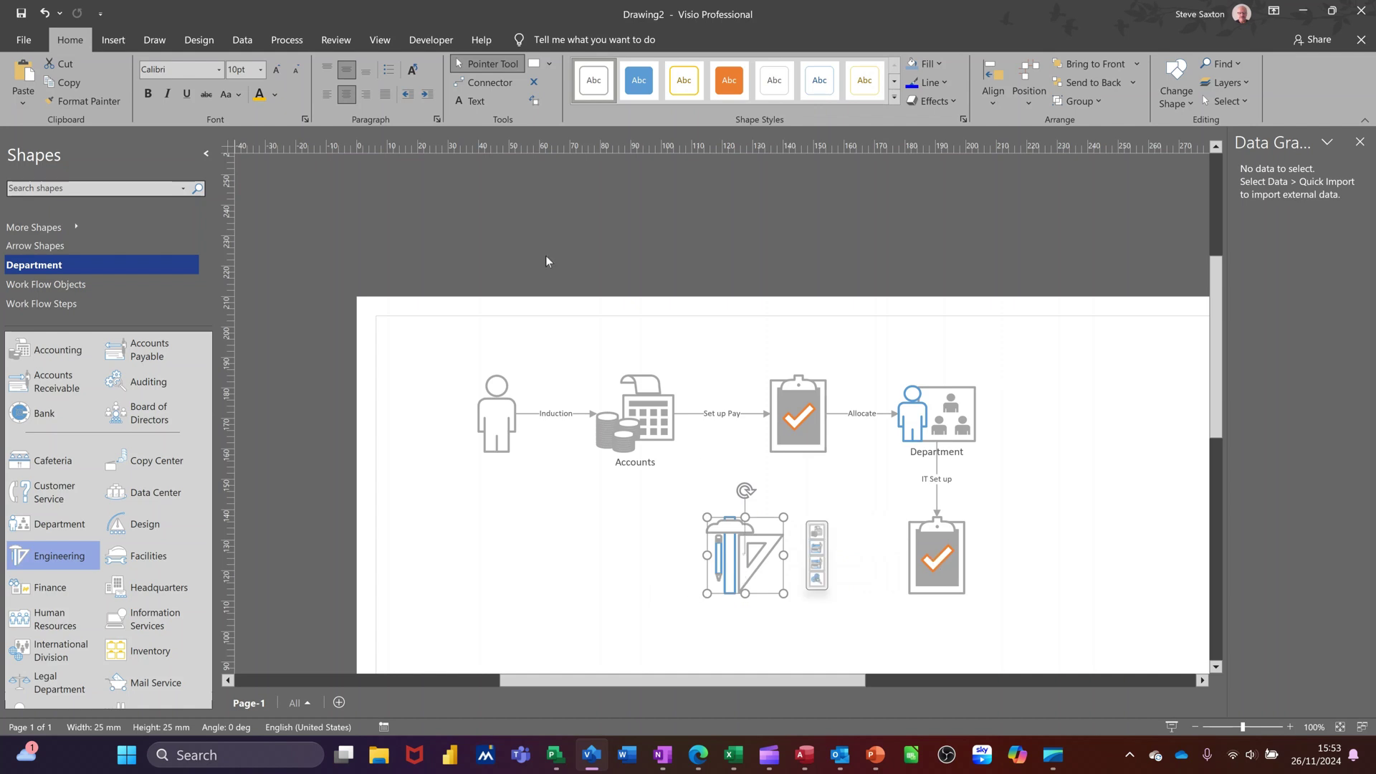
left_click(482, 84)
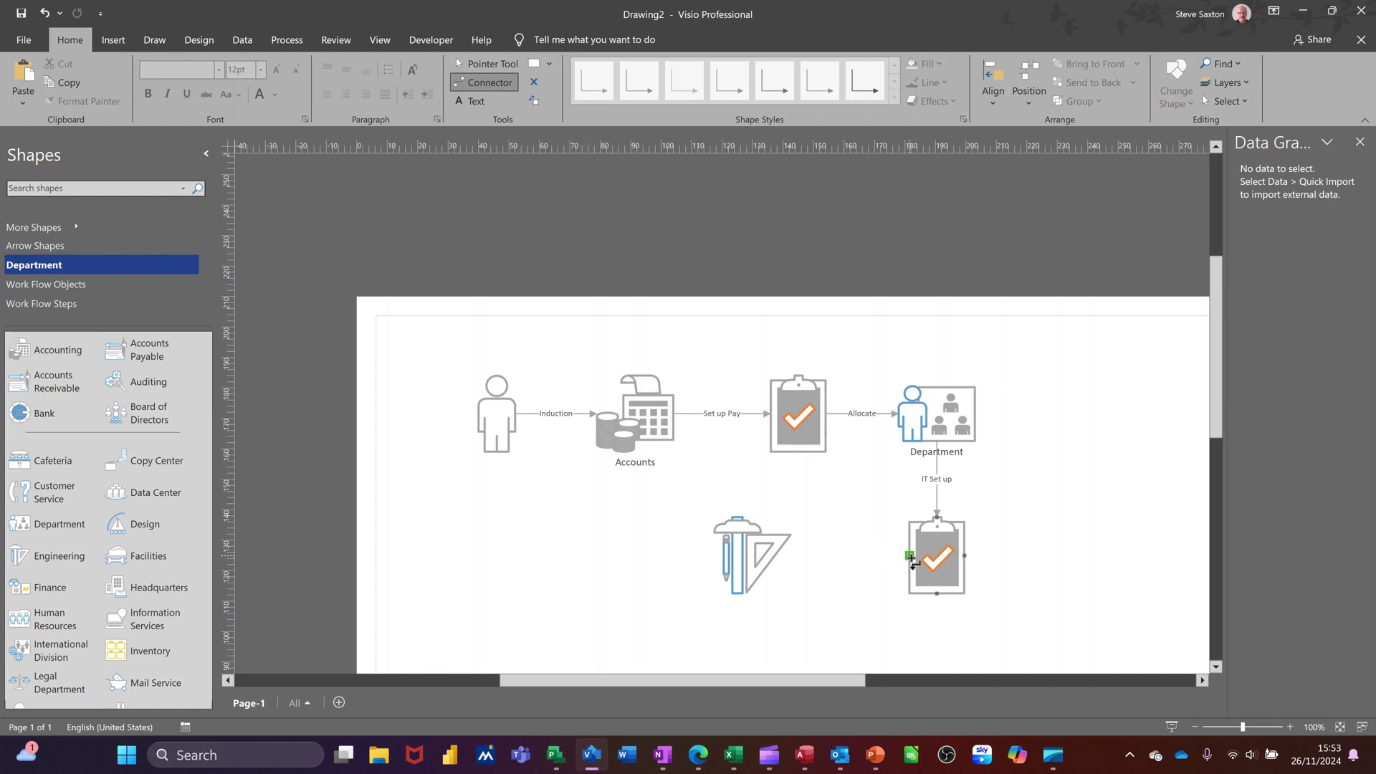
left_click_drag(912, 557, 790, 555)
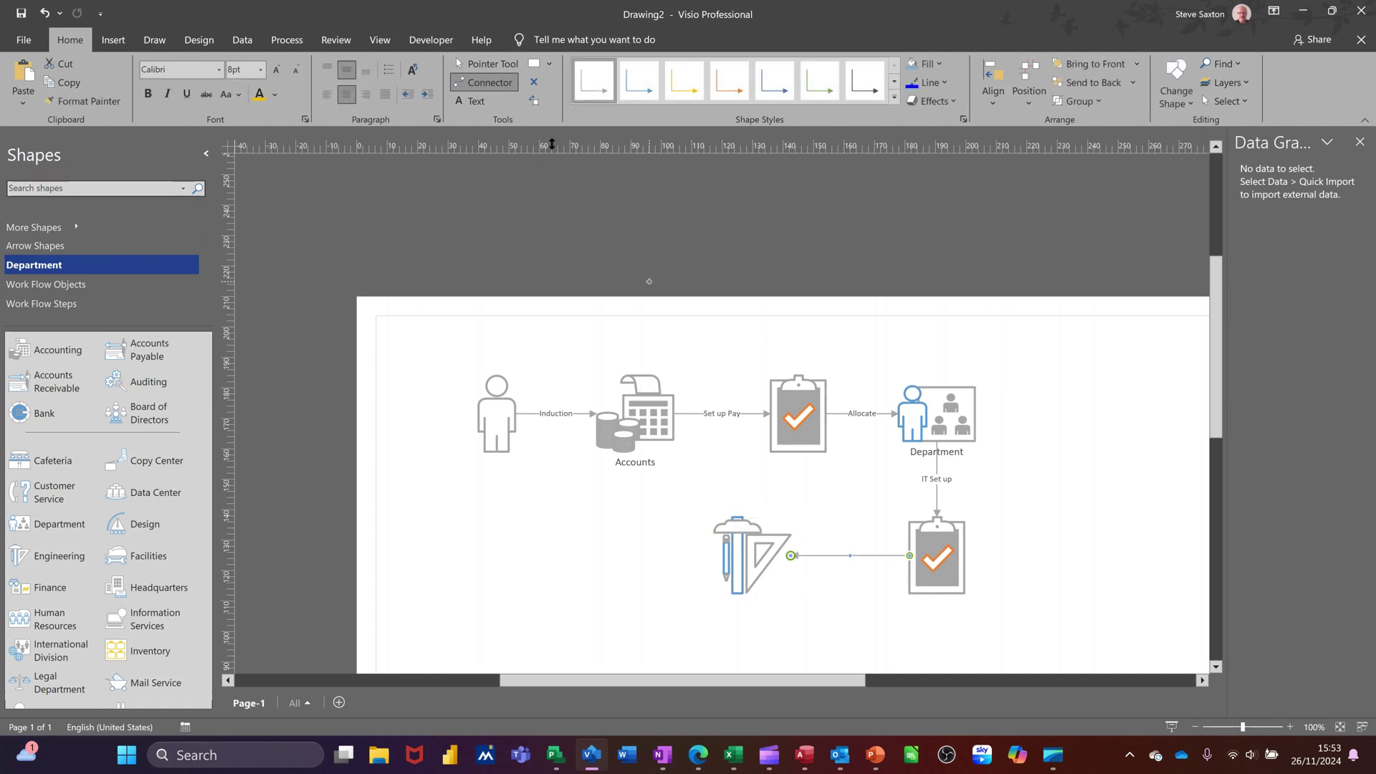
Label the new Task-to-Engineering connector 'Starting'
left_click(486, 64)
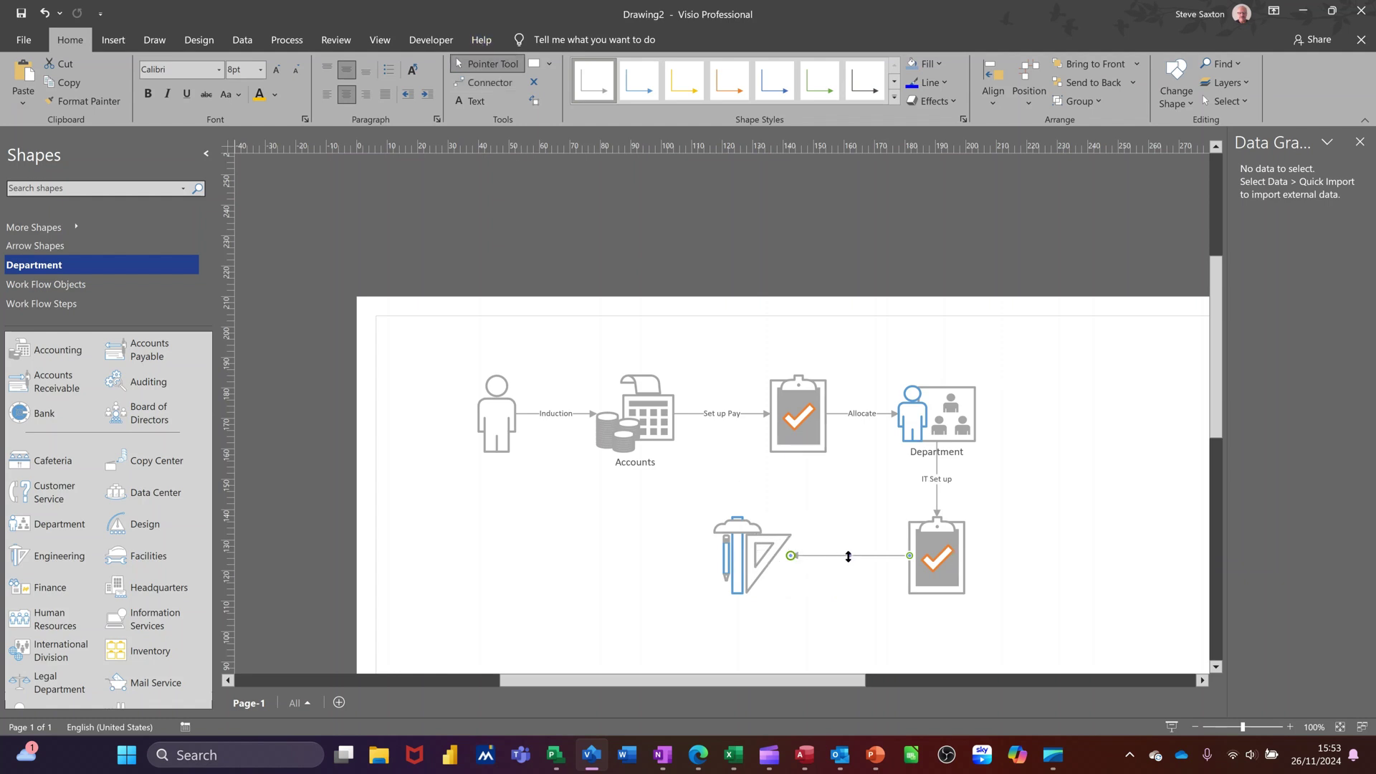
double_click(834, 558)
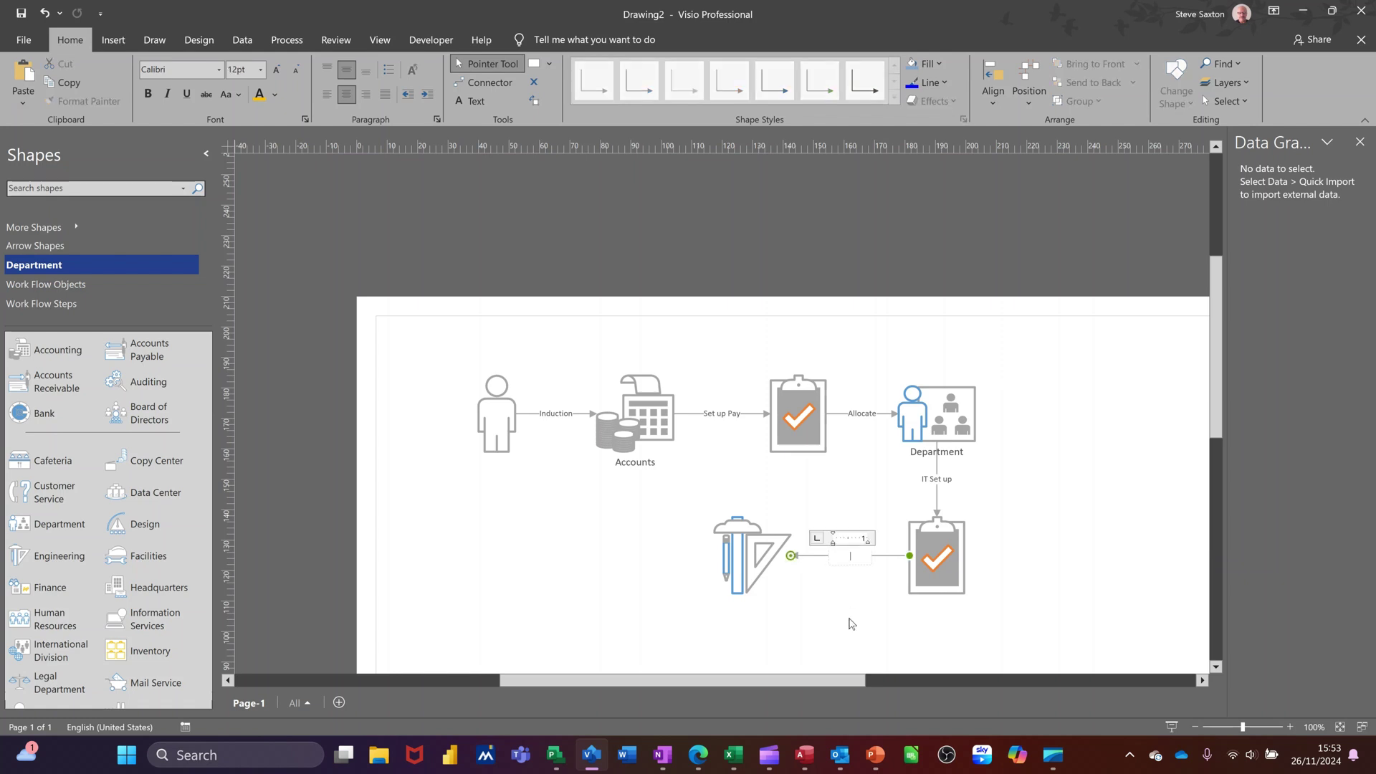
type("S")
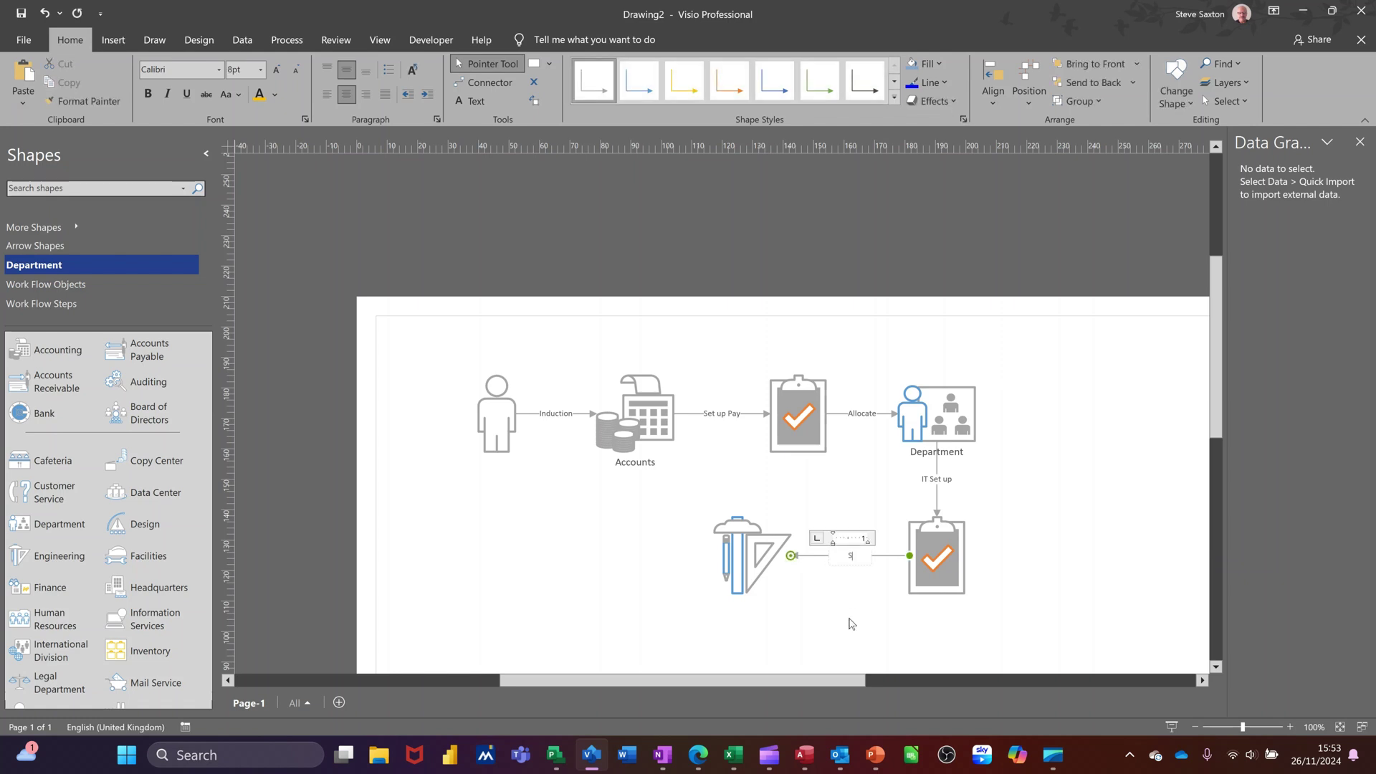
type("tarting")
left_click(585, 525)
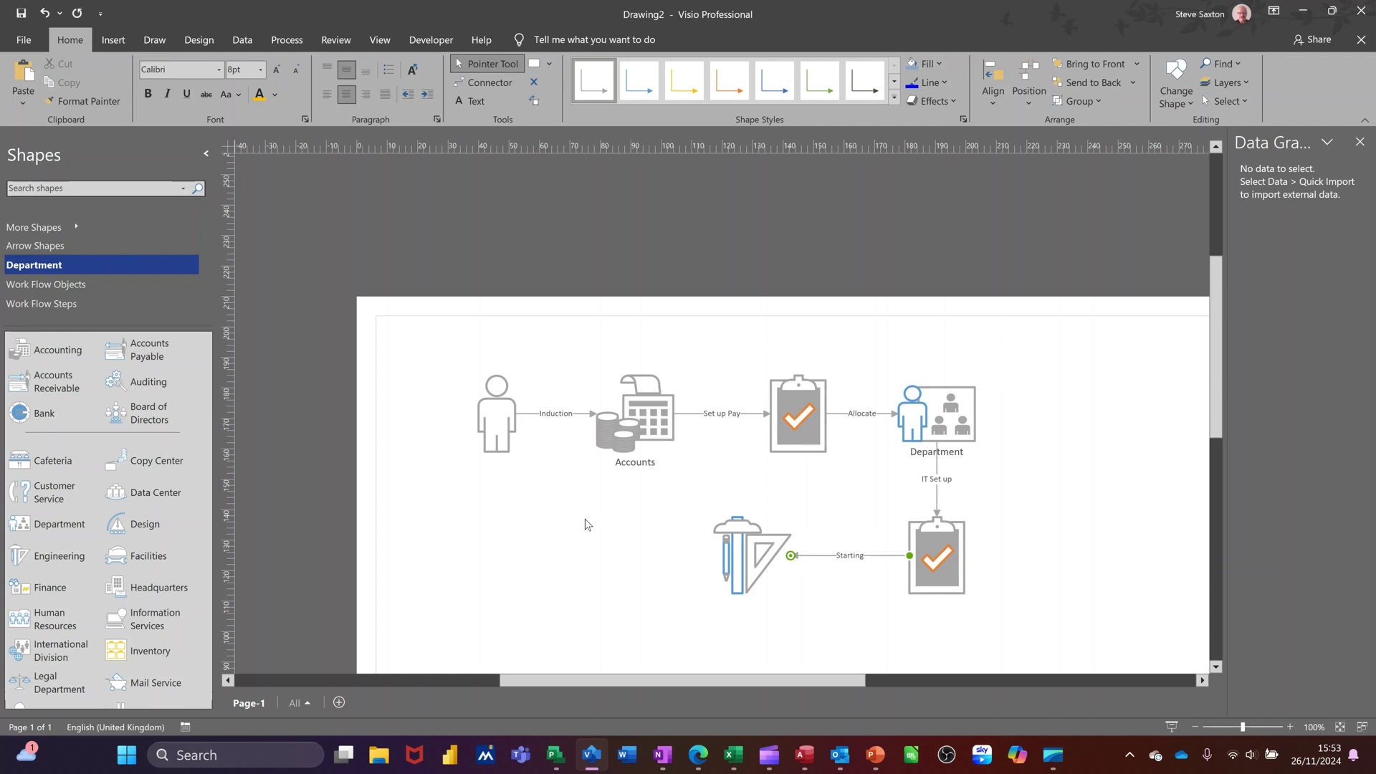
scroll(1089, 459, "down", 2)
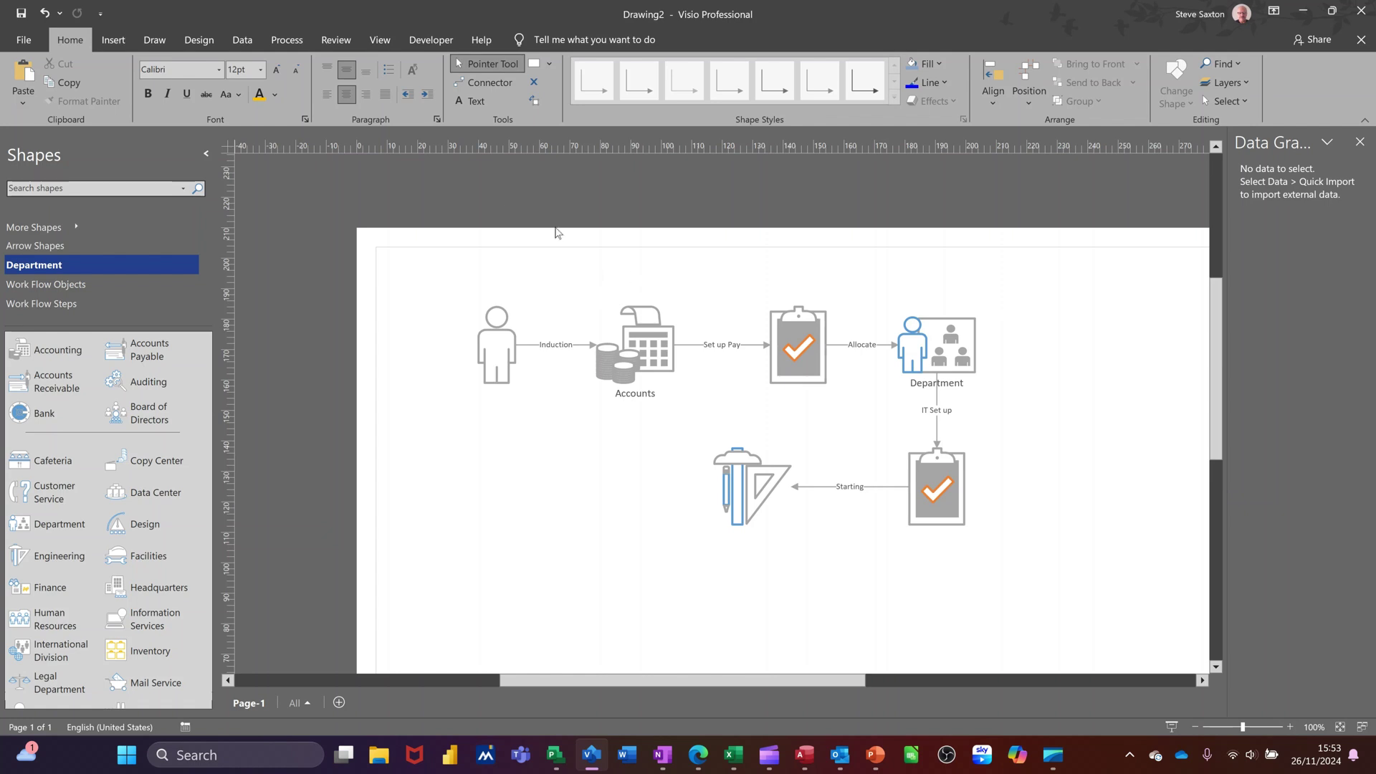
Add the first Borders & Titles style, an orange title banner with the date
left_click(126, 45)
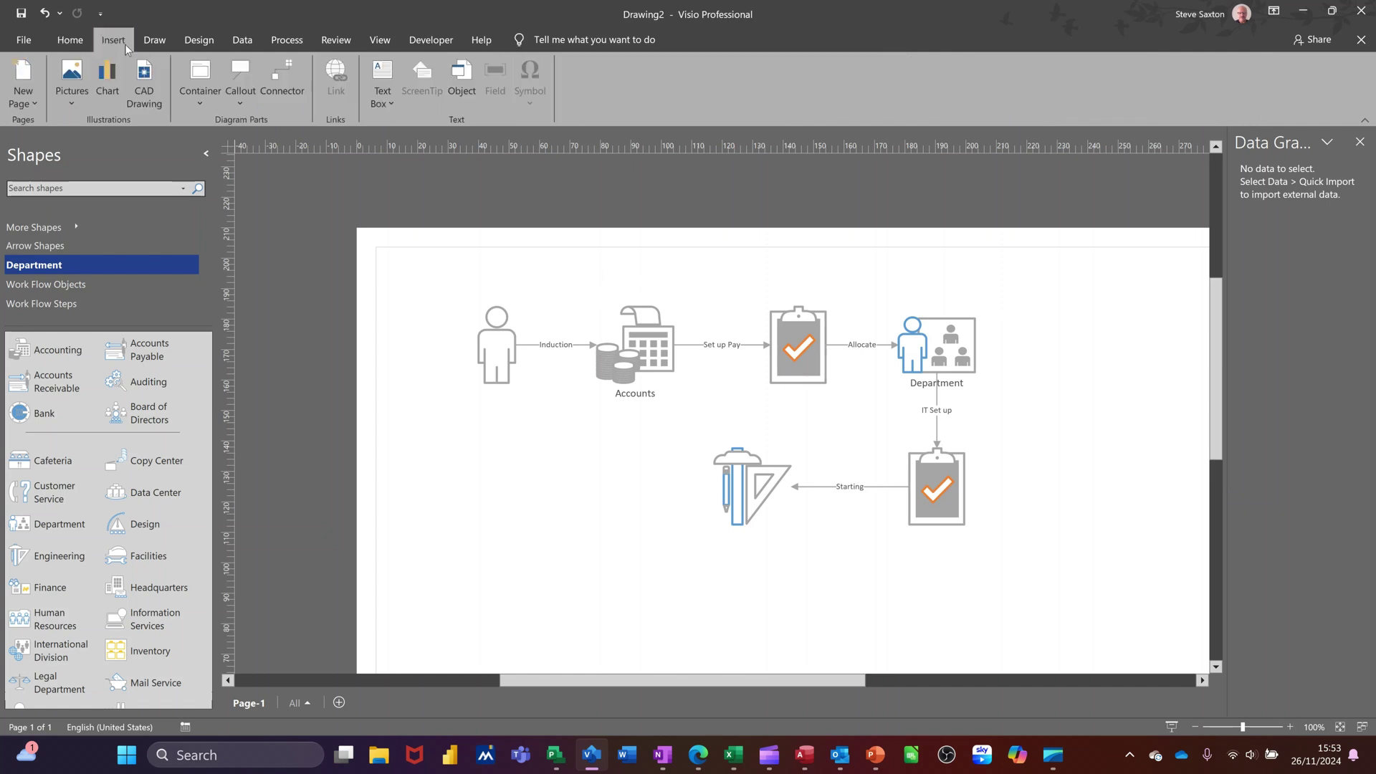
left_click(195, 44)
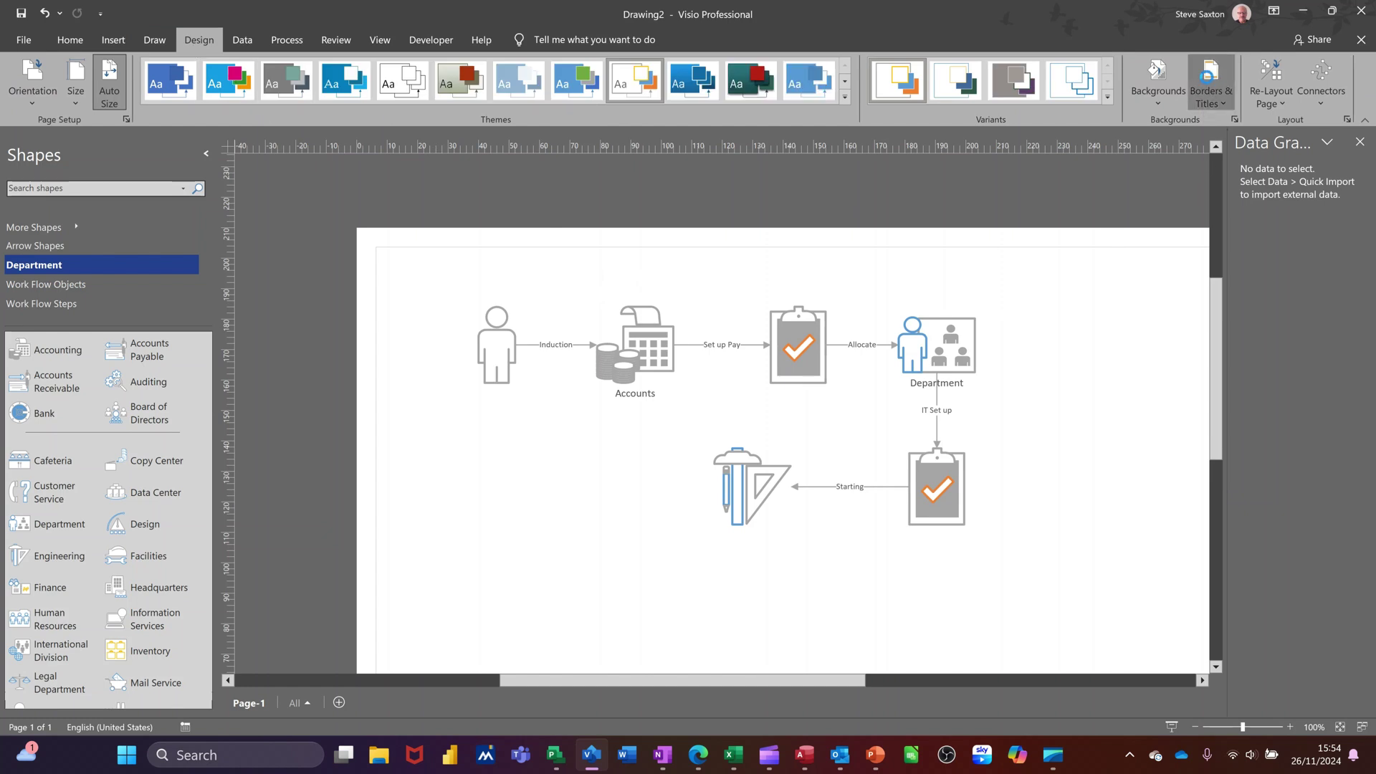
left_click(1209, 75)
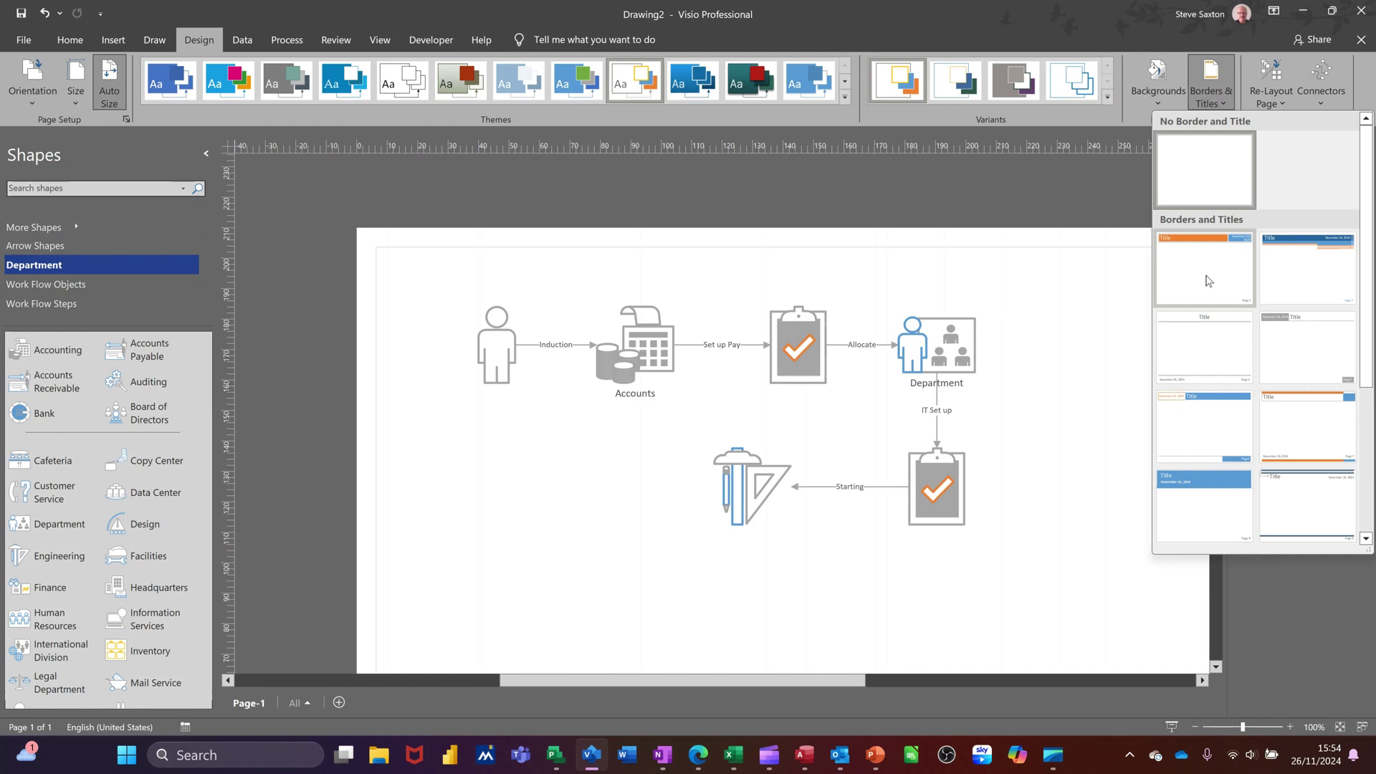
left_click(1208, 279)
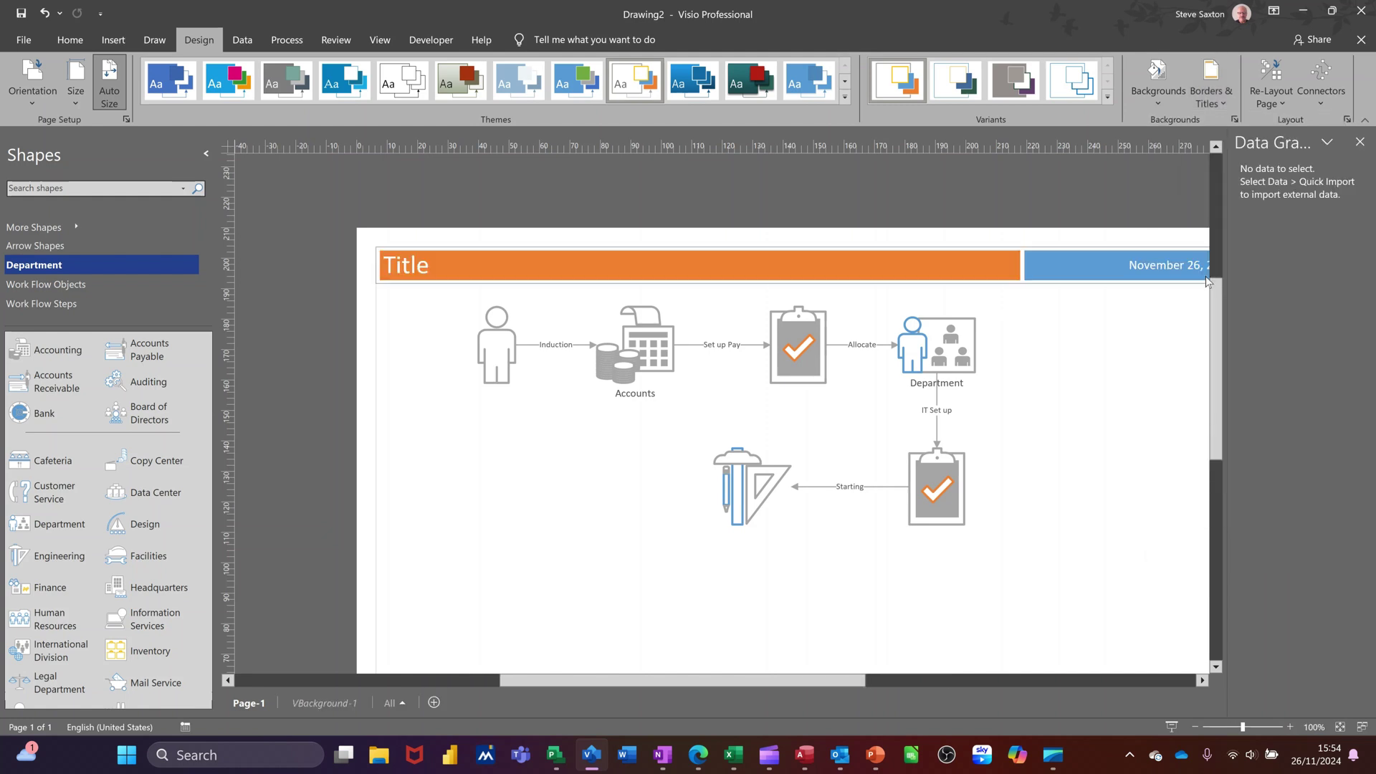
On the VBackground-1 page, change the banner title to 'Work Process', then return to Page-1
left_click(311, 710)
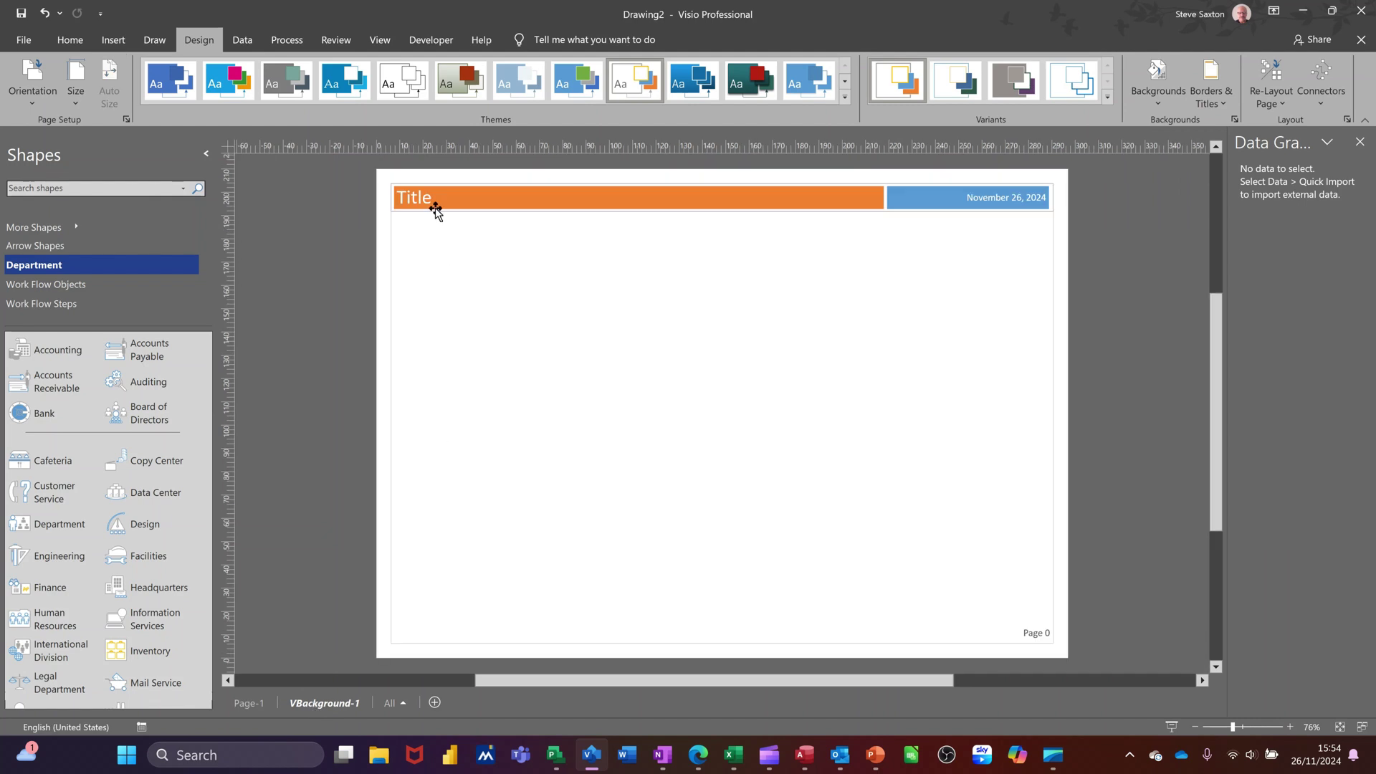
double_click(431, 198)
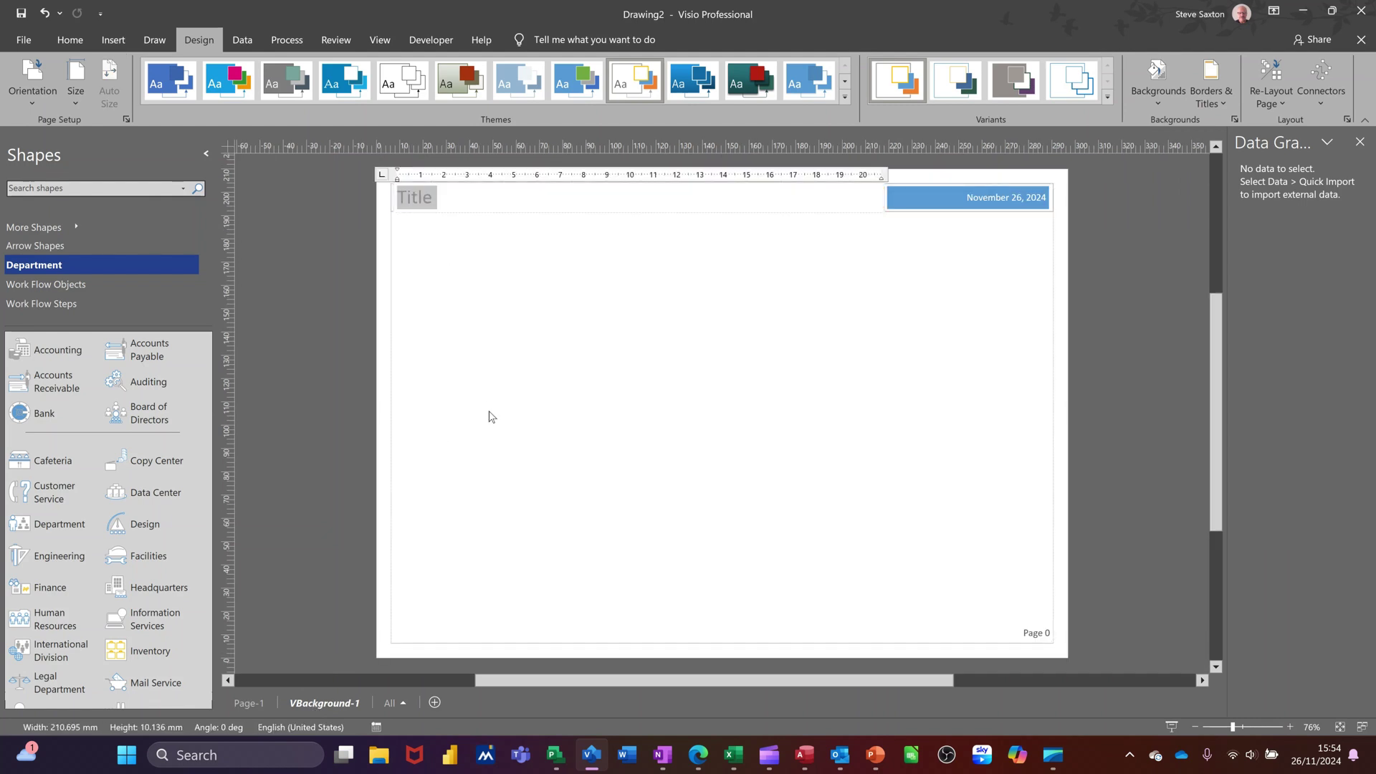
type("Wo")
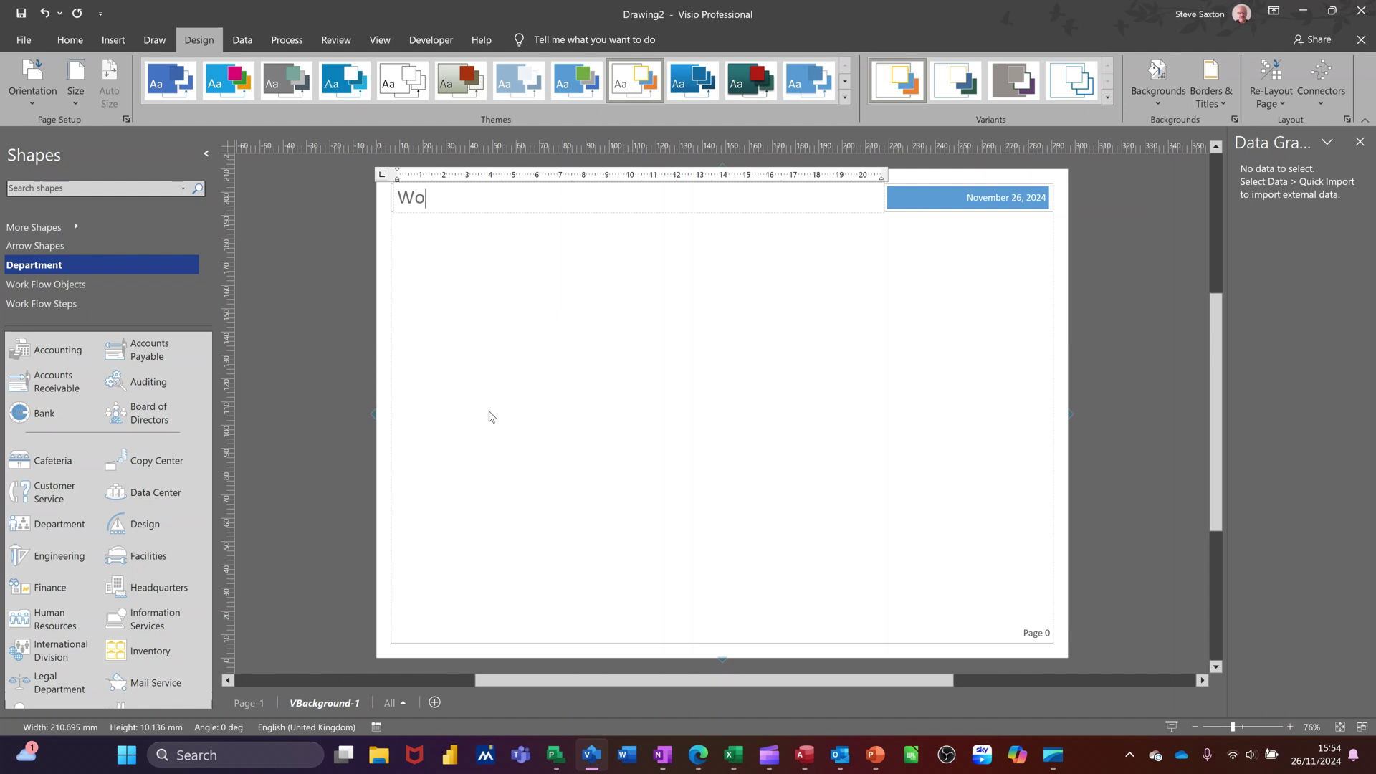
type("rk Process")
left_click(242, 703)
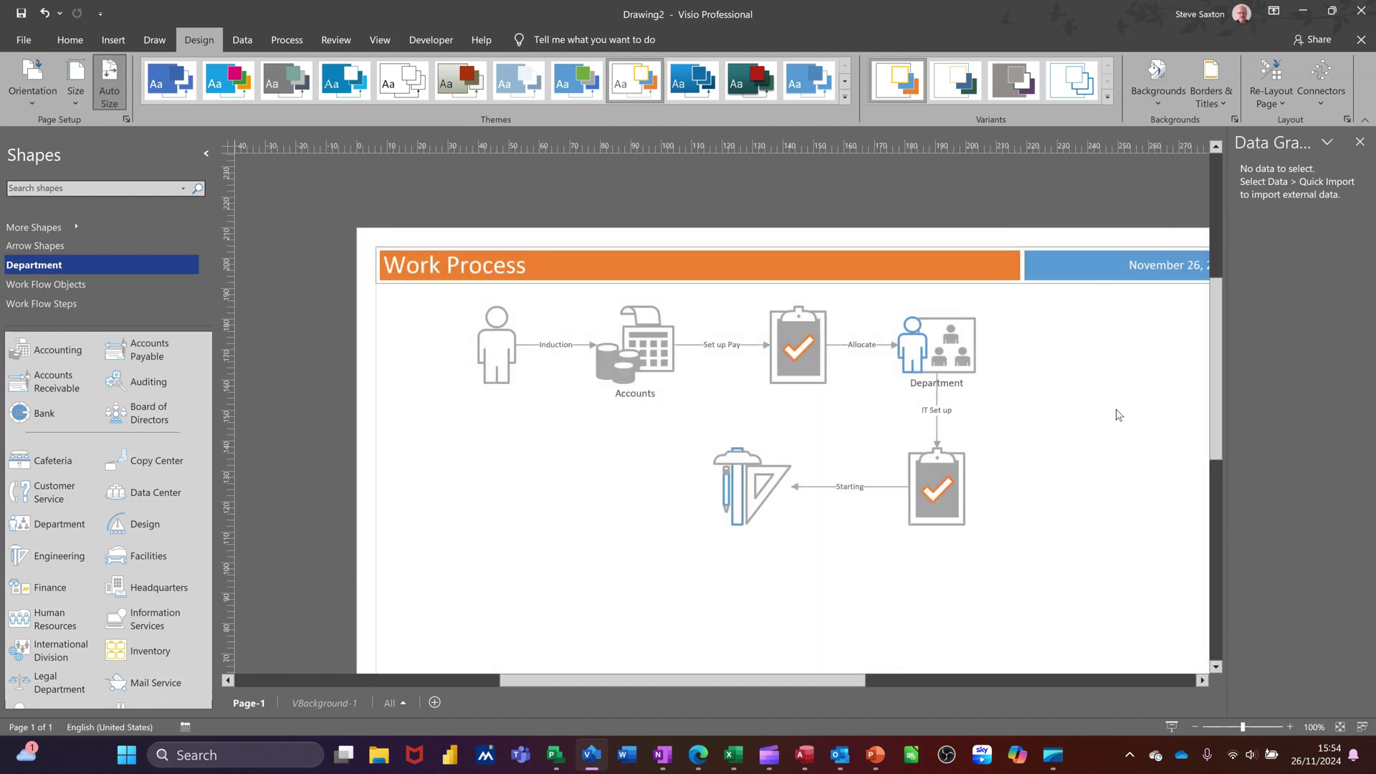
Close the Data Graphics pane and apply the World map page background
scroll(1116, 414, "down", 1)
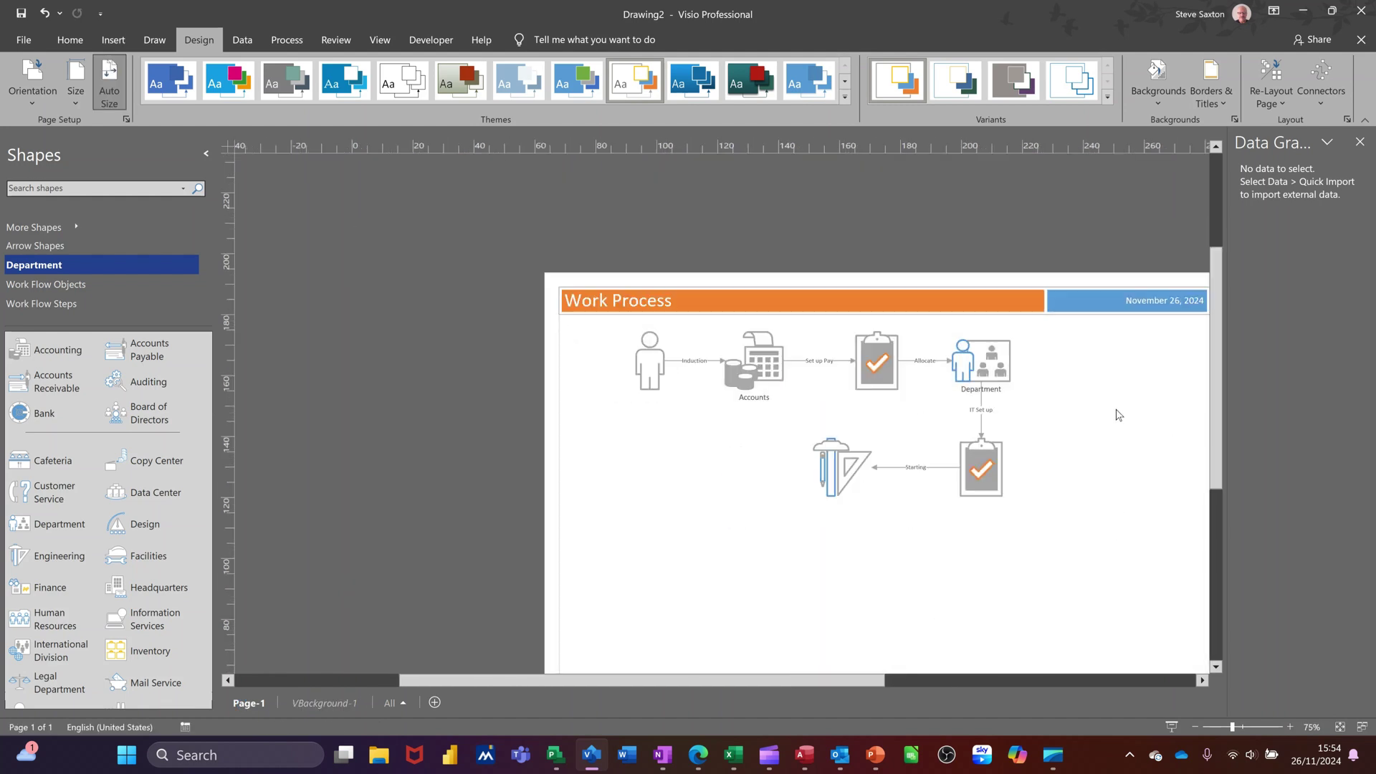
left_click(1361, 142)
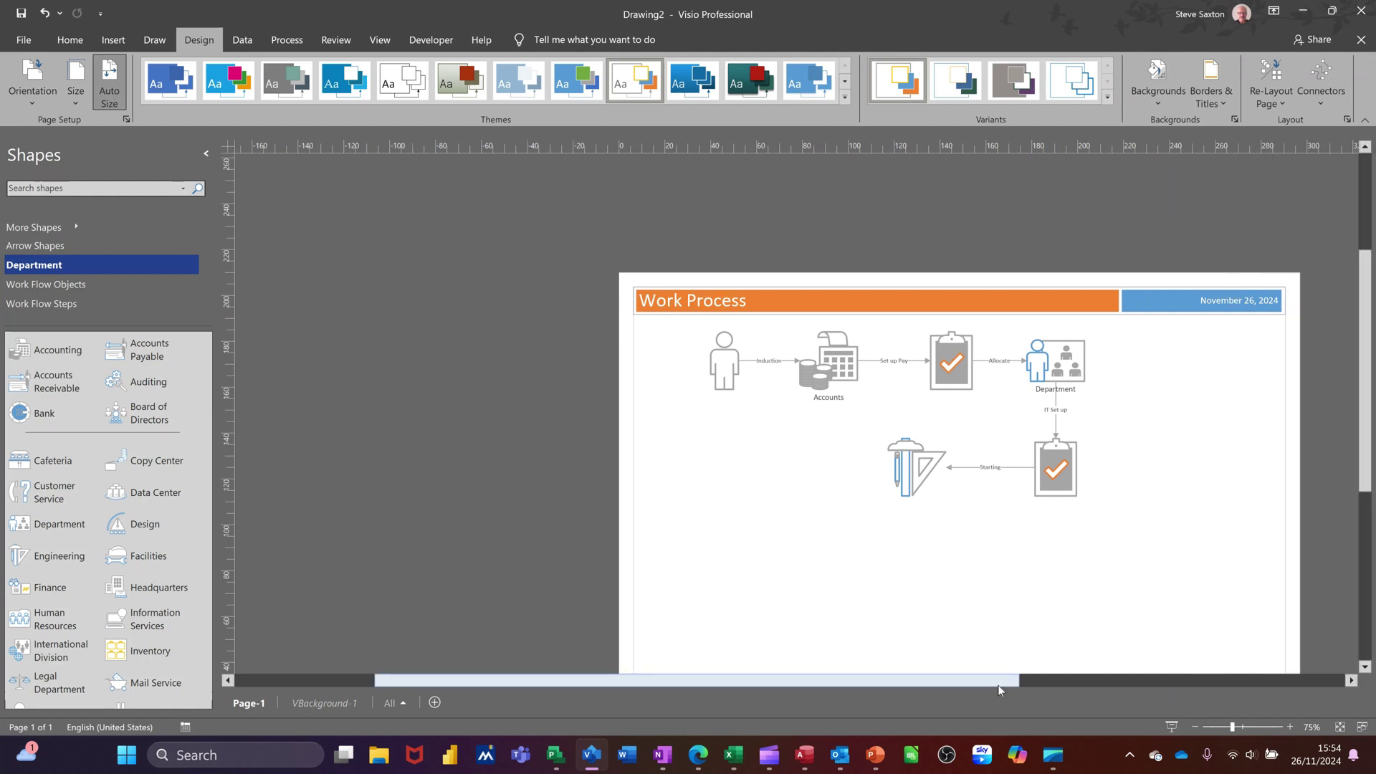
left_click_drag(974, 679, 1083, 673)
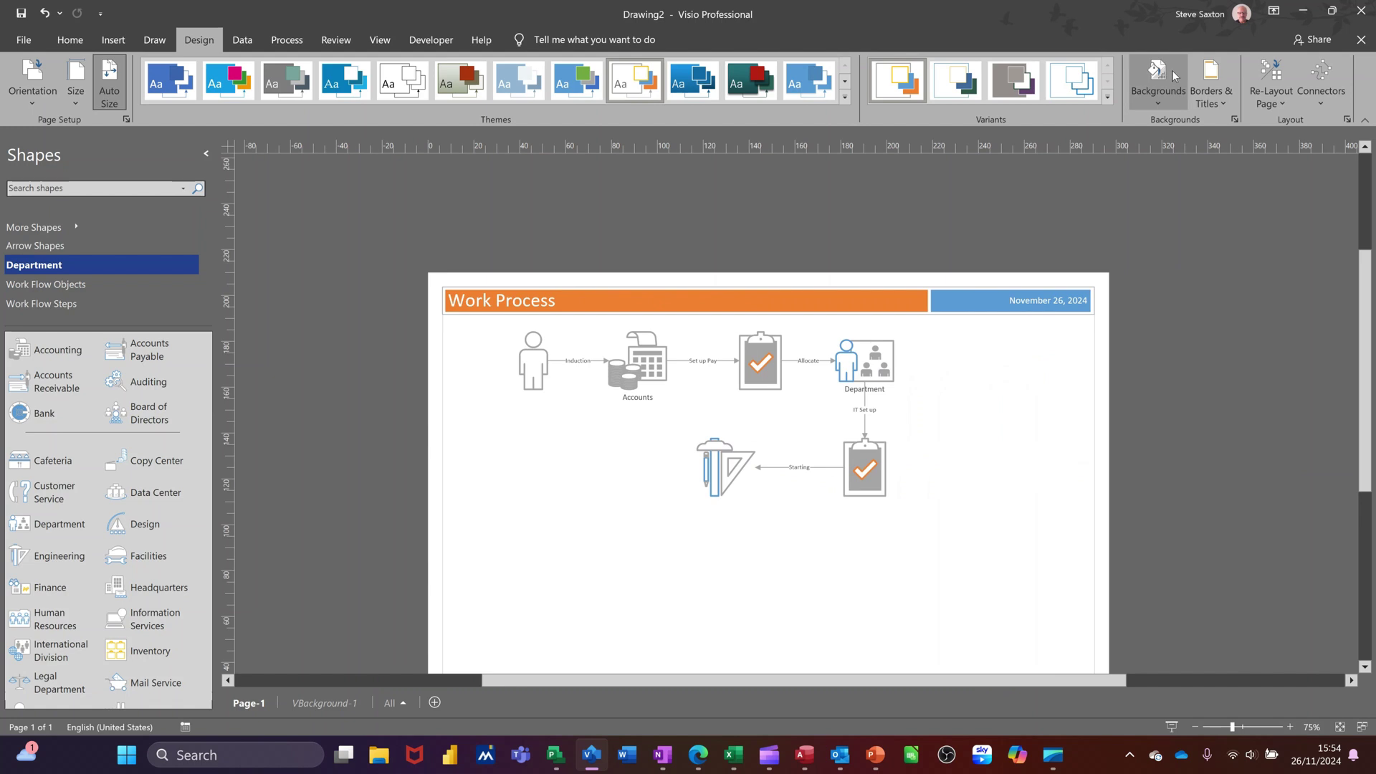
left_click(1155, 96)
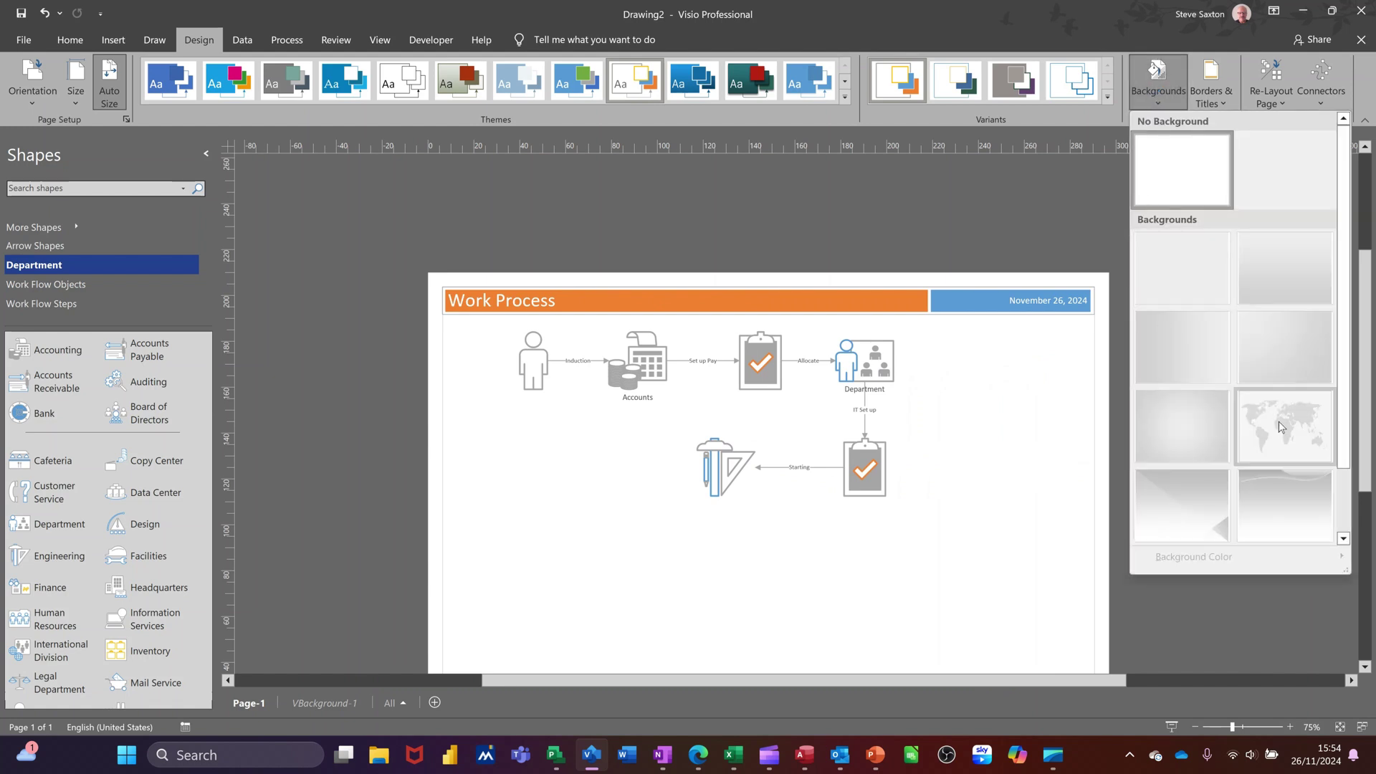
left_click(1280, 427)
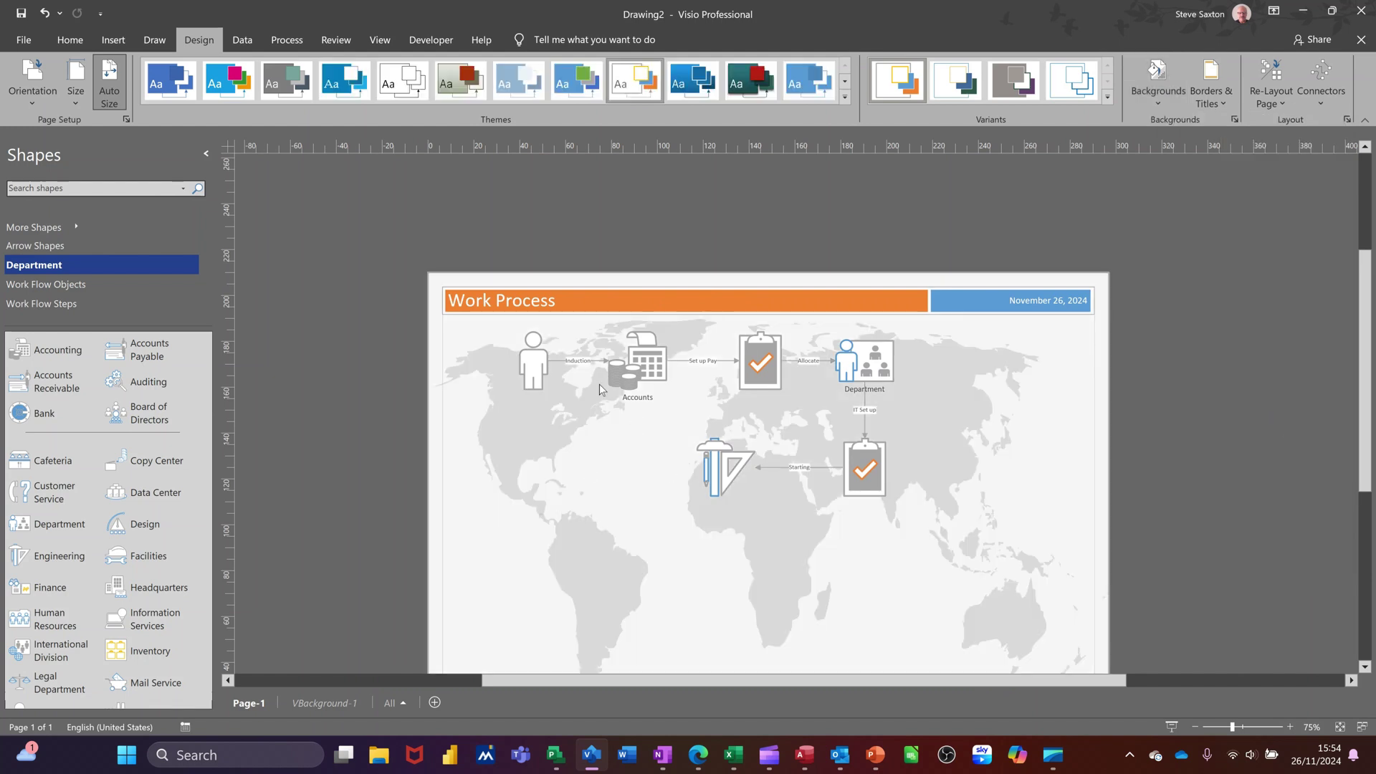
Select all six workflow shapes and shift them lower and right over the map
left_click_drag(480, 325, 931, 572)
left_click(1032, 445)
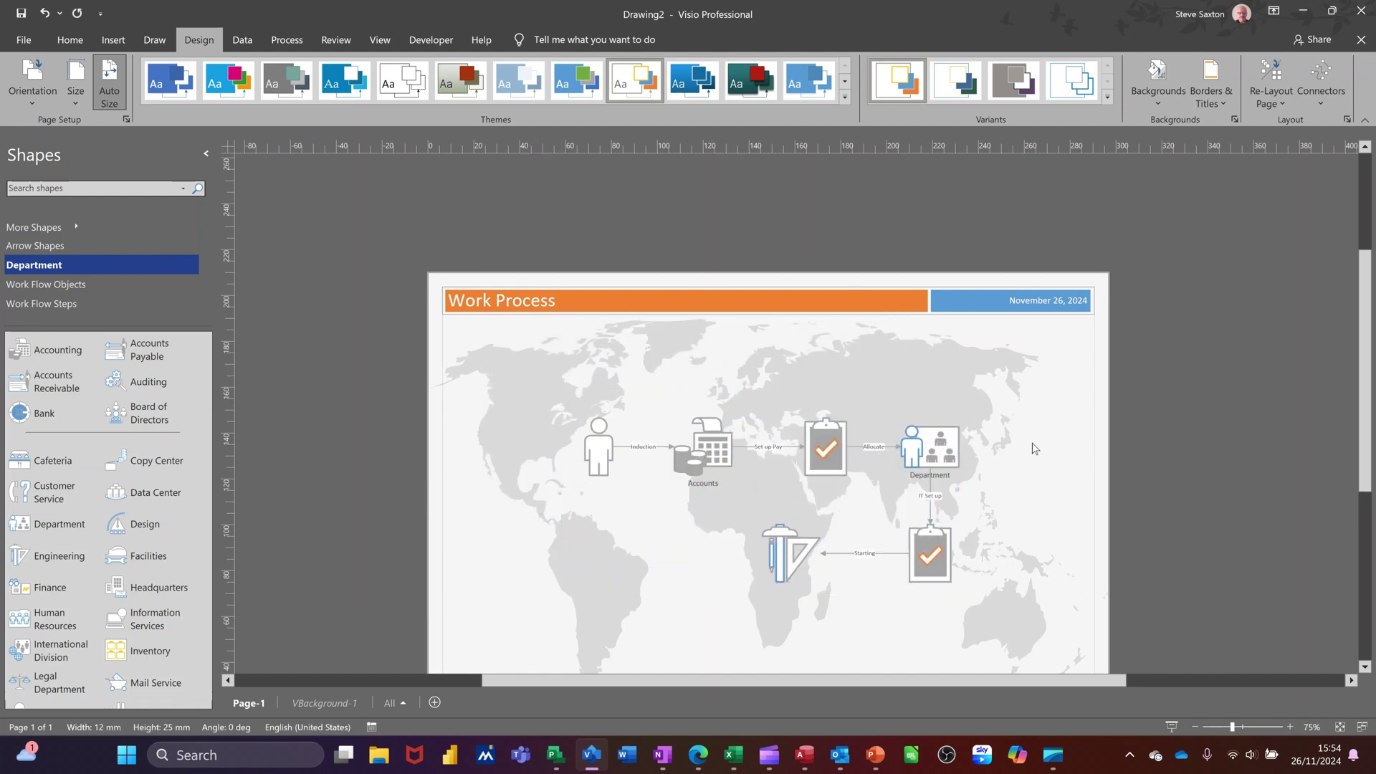
scroll(1035, 449, "down", 1)
scroll(1035, 449, "down", 1)
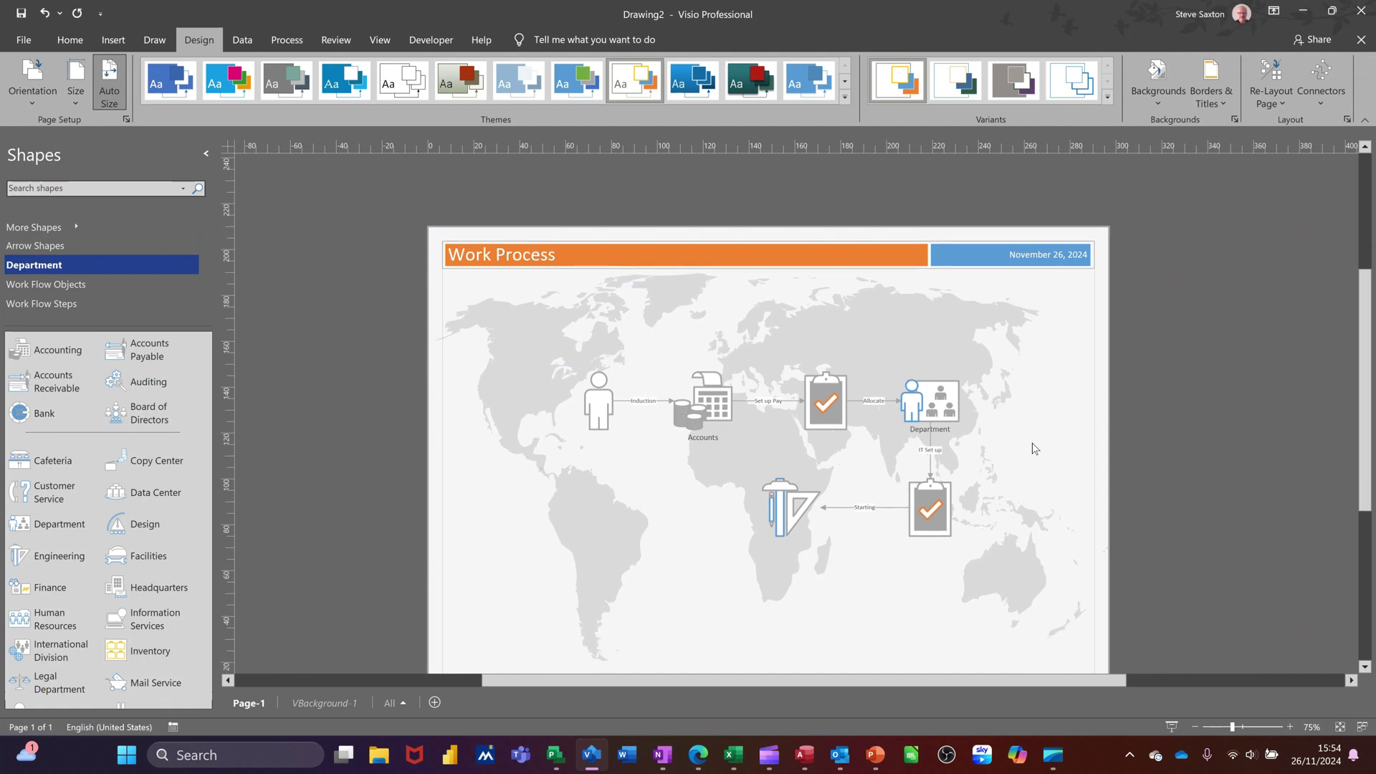
From VBackground-1, apply the dark green theme to tint the banner, map and shapes teal-green
left_click(311, 704)
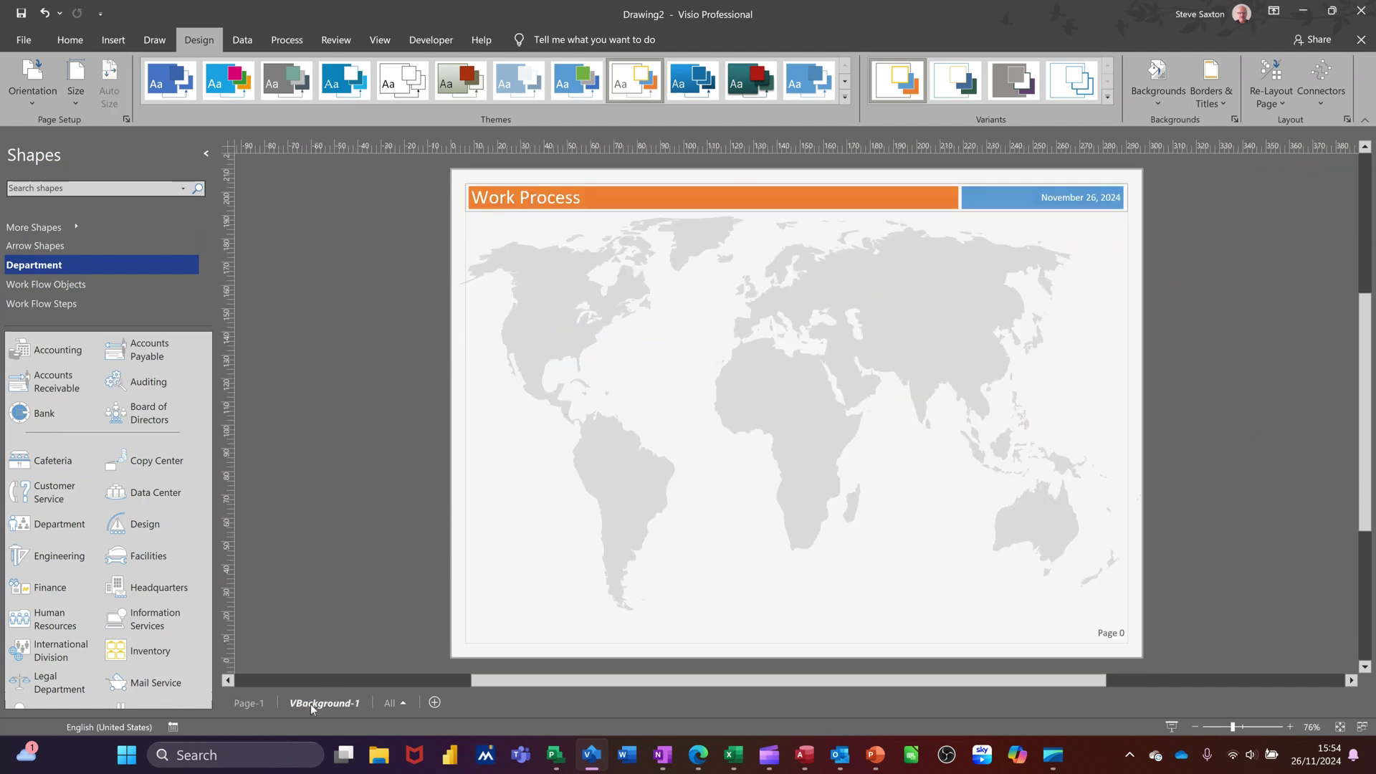
left_click(524, 364)
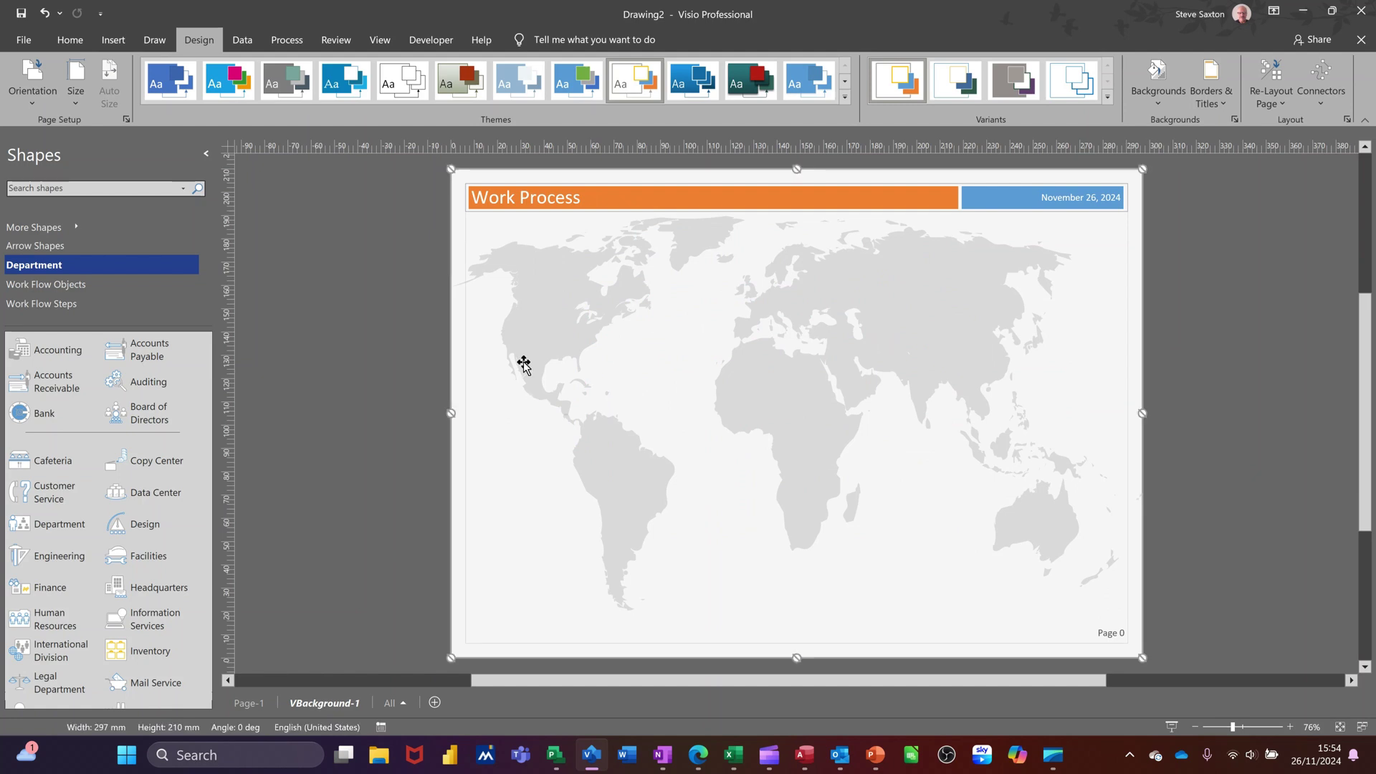
left_click(390, 704)
left_click(329, 706)
left_click(751, 80)
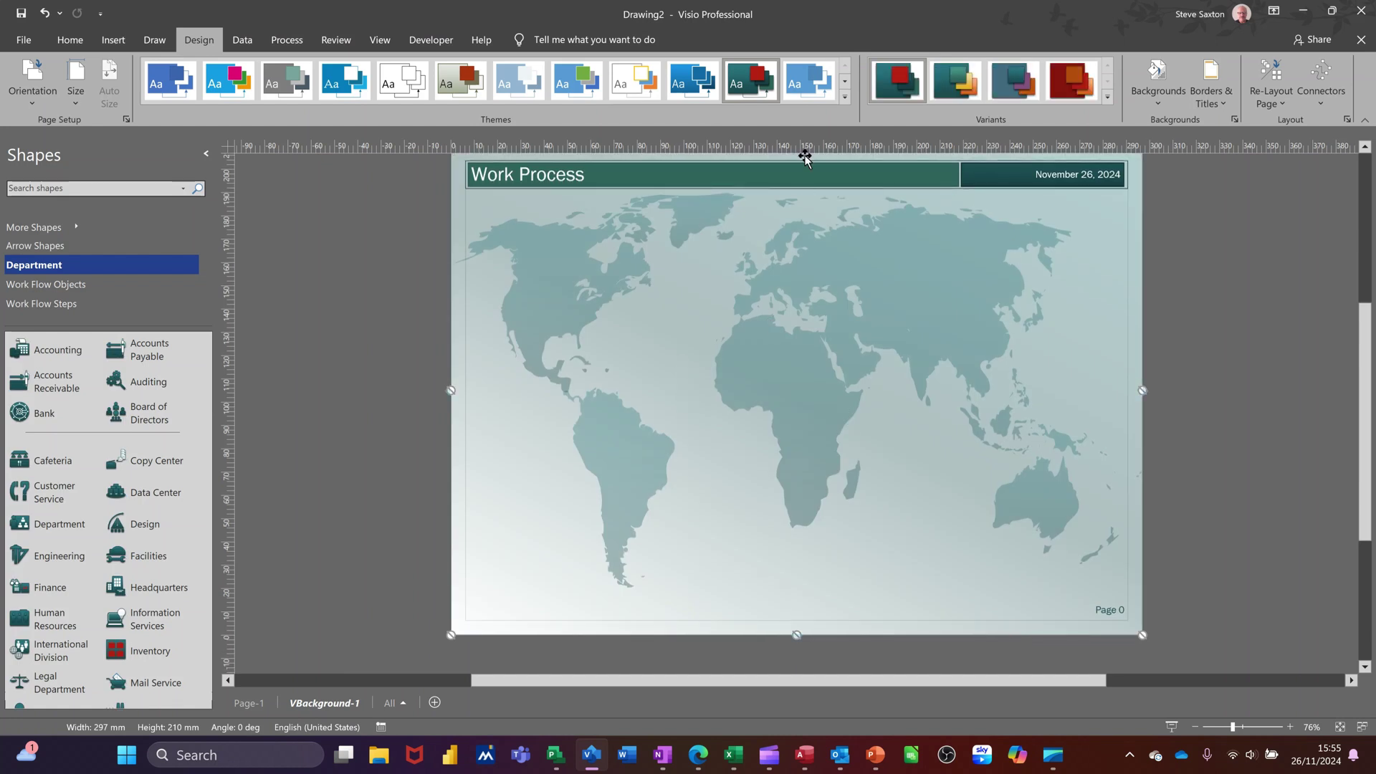
left_click(249, 703)
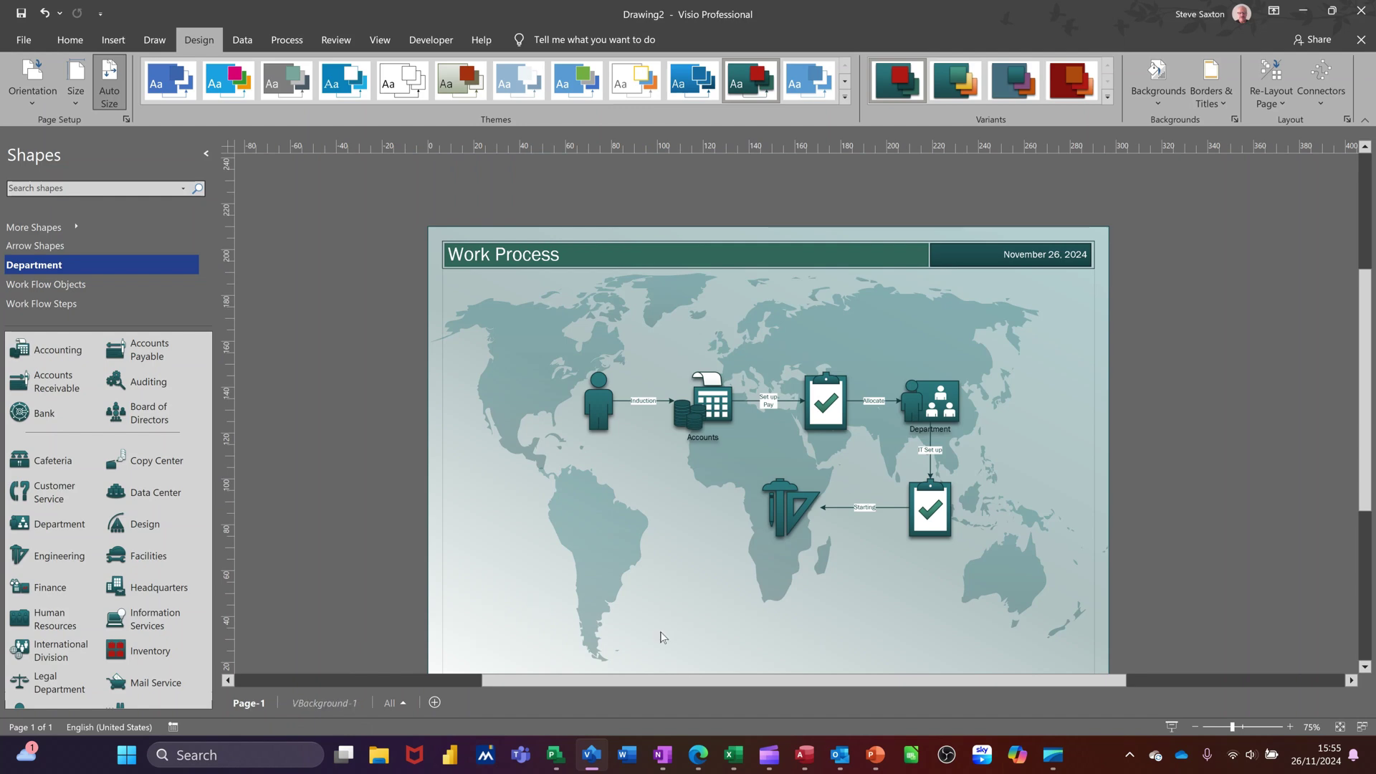